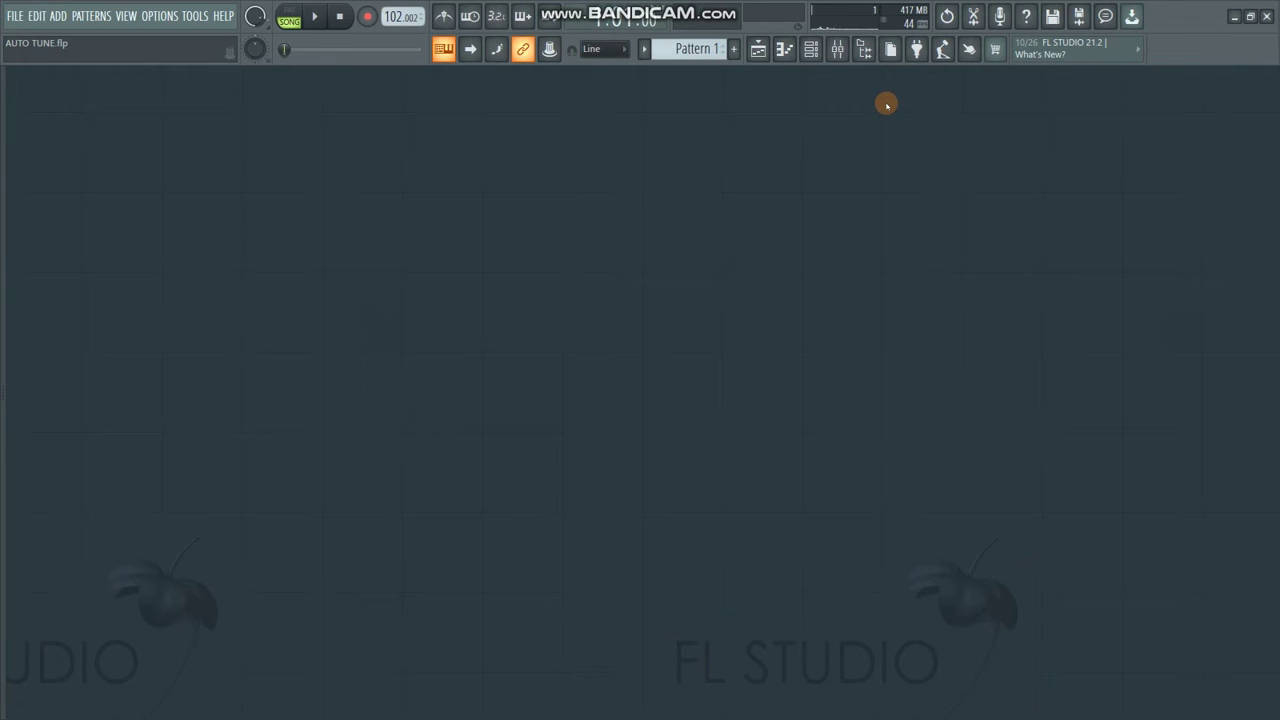
# Open the playlist and check the mixer track assignments of the LESPOBEAT and LESPO VOX clips in their channel settings
pyautogui.click(758, 49)
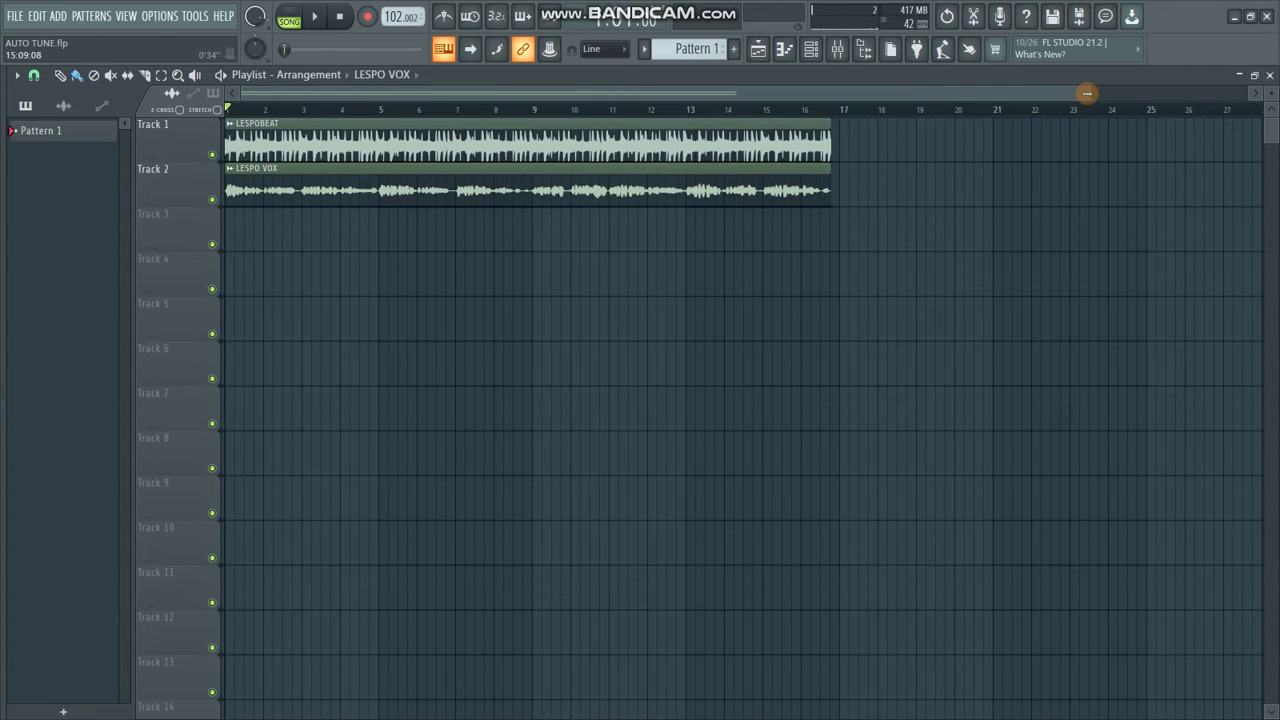
pyautogui.moveTo(1086, 94); pyautogui.dragTo(932, 96)
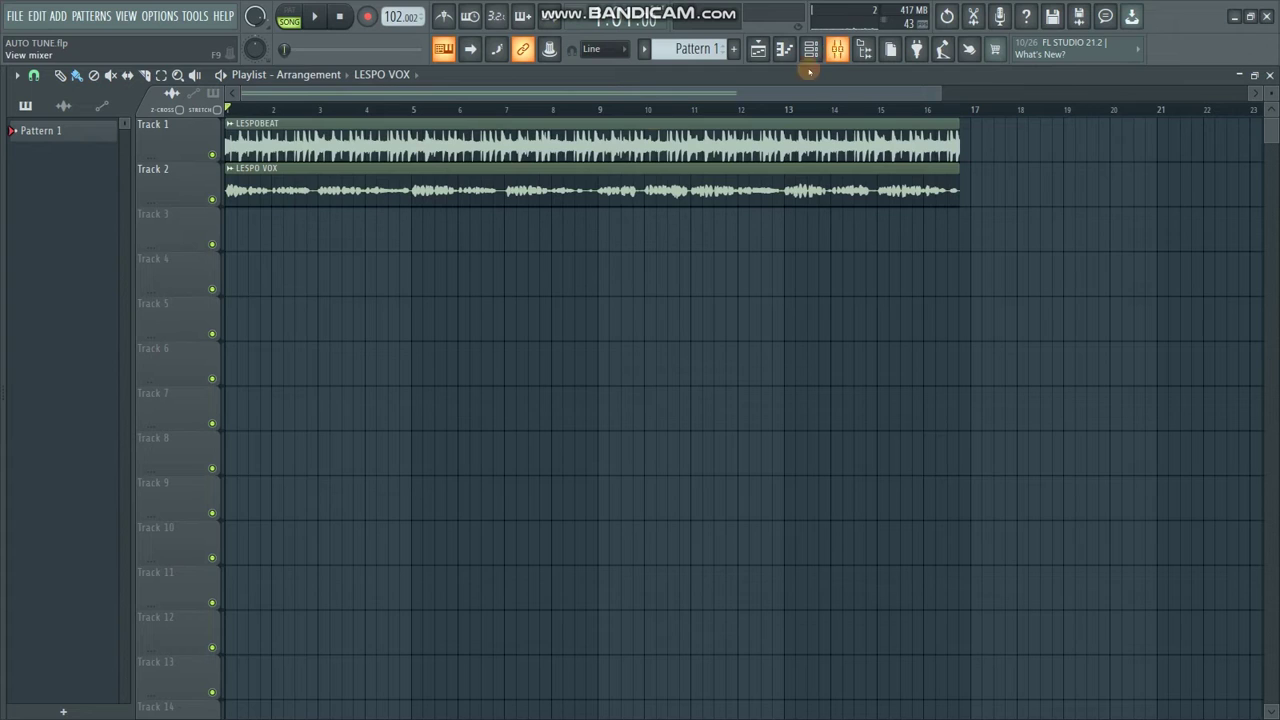
pyautogui.click(632, 127)
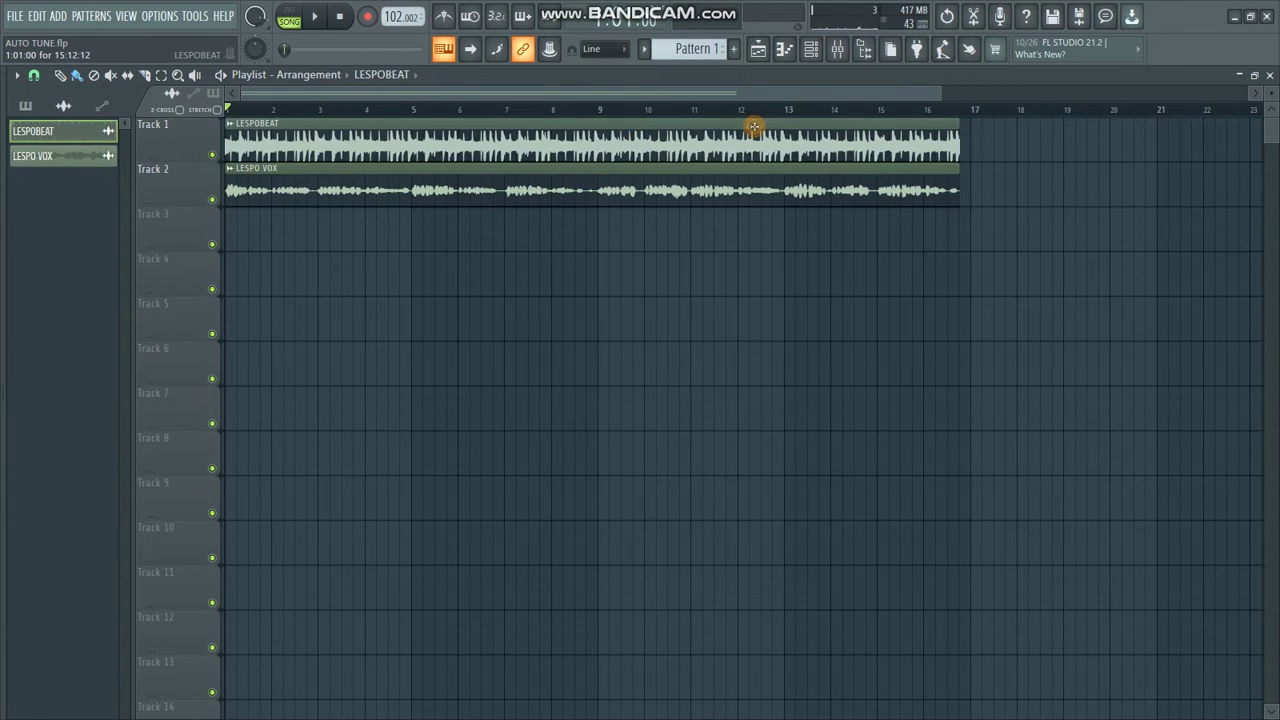
pyautogui.doubleClick(754, 128)
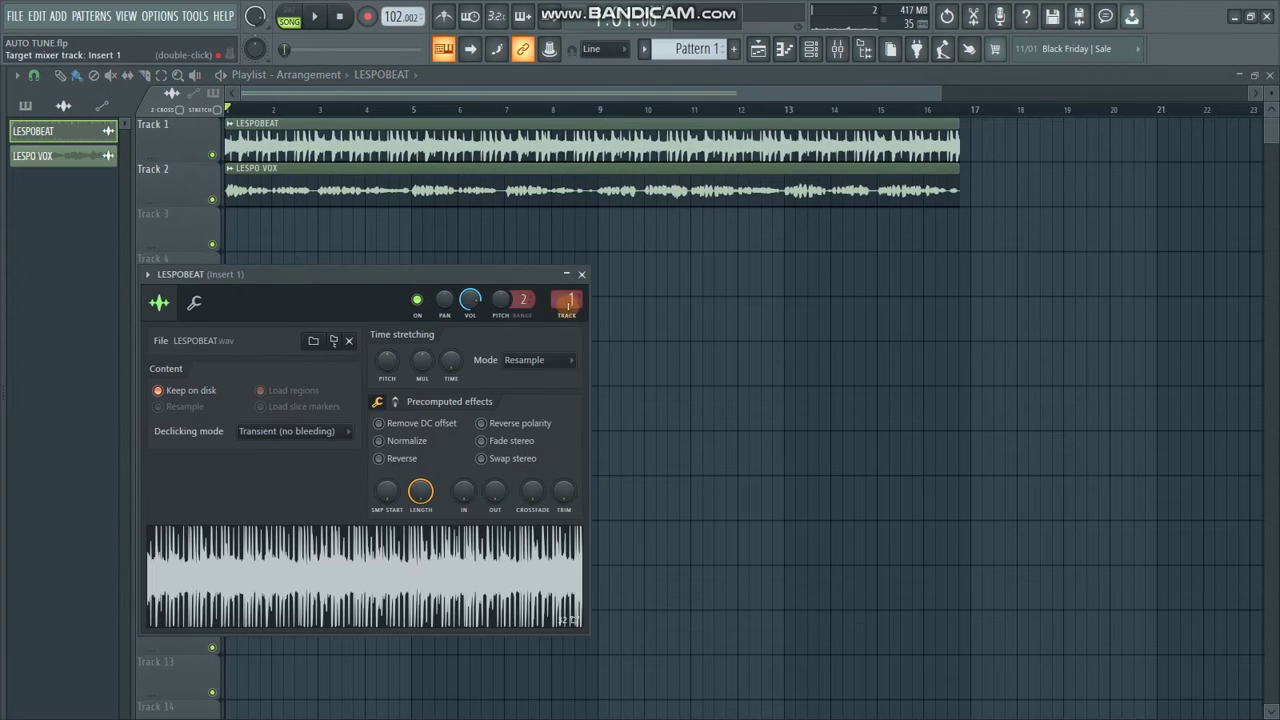
pyautogui.doubleClick(661, 178)
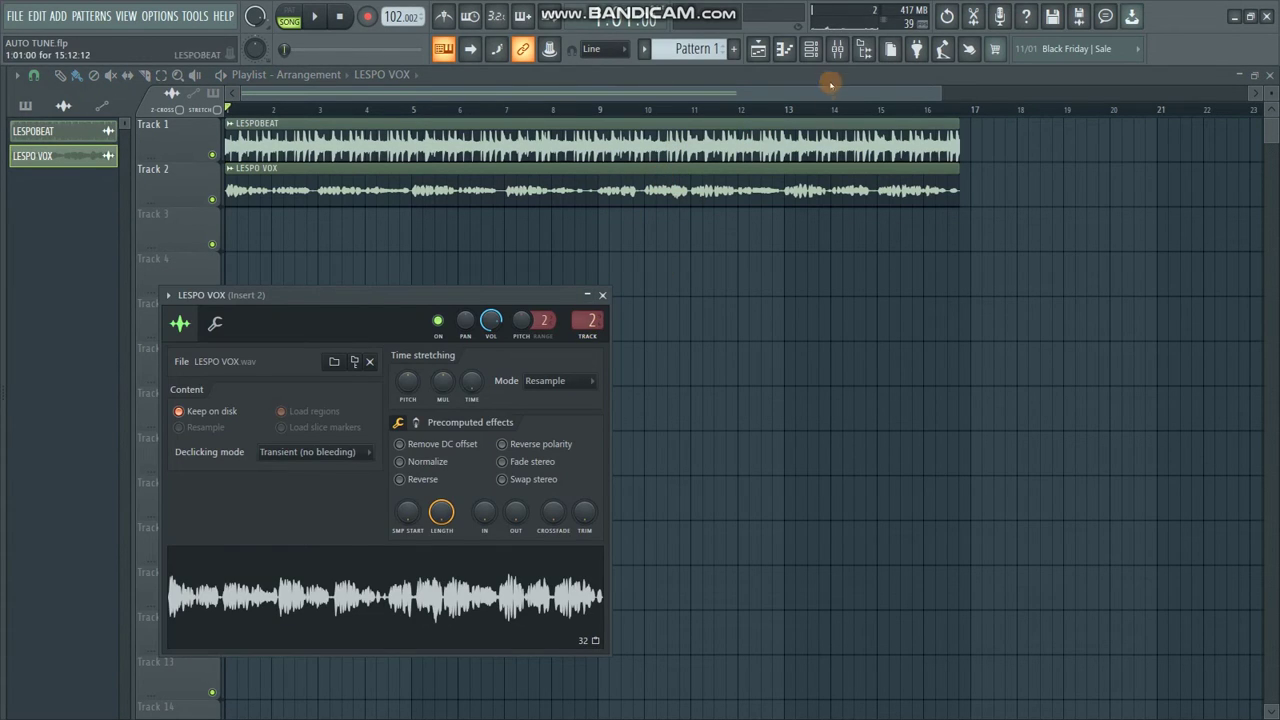
# Open the mixer and examine the Fruity parametric EQ 2 curve on the vocal track, Insert 2
pyautogui.click(838, 50)
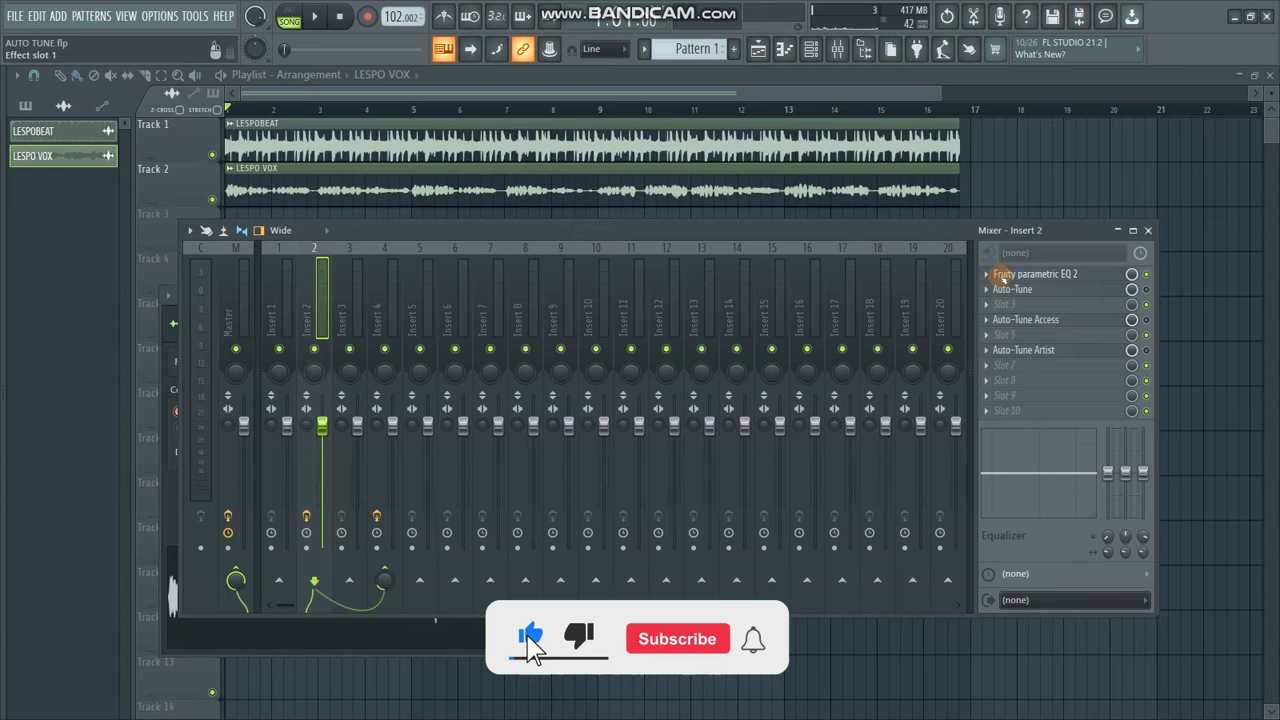
pyautogui.click(1002, 277)
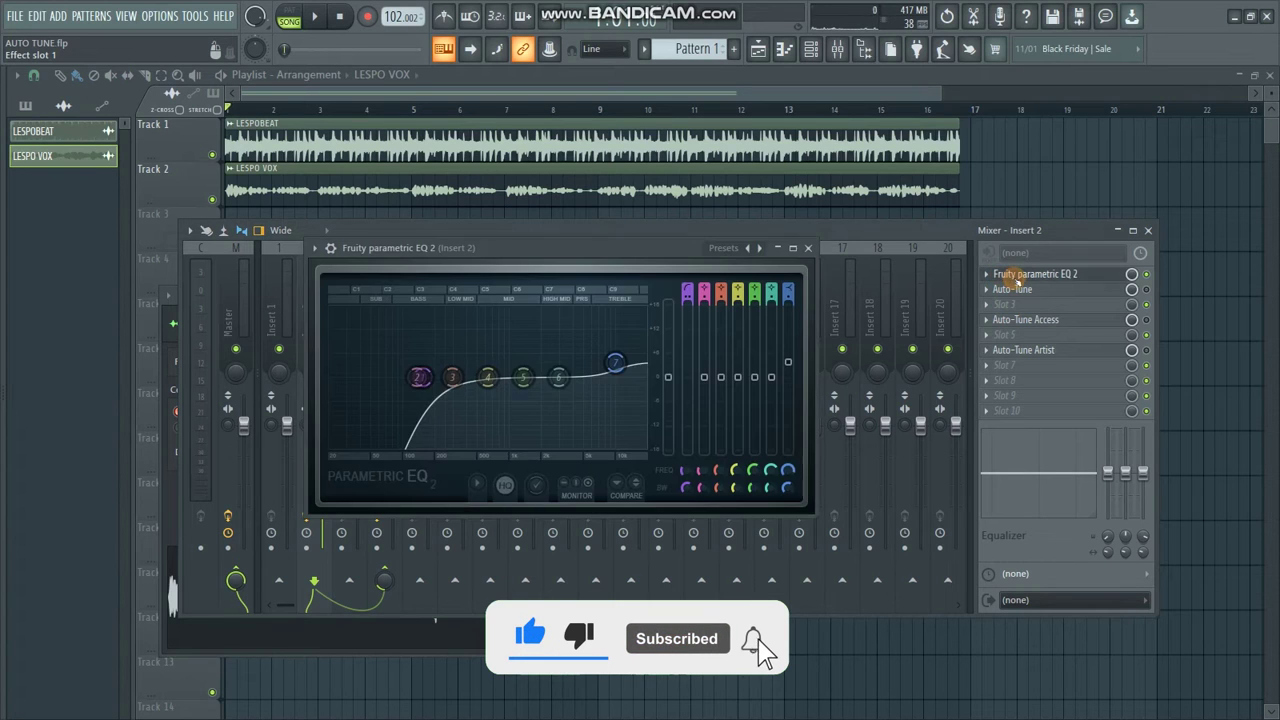
pyautogui.moveTo(521, 256); pyautogui.dragTo(644, 262)
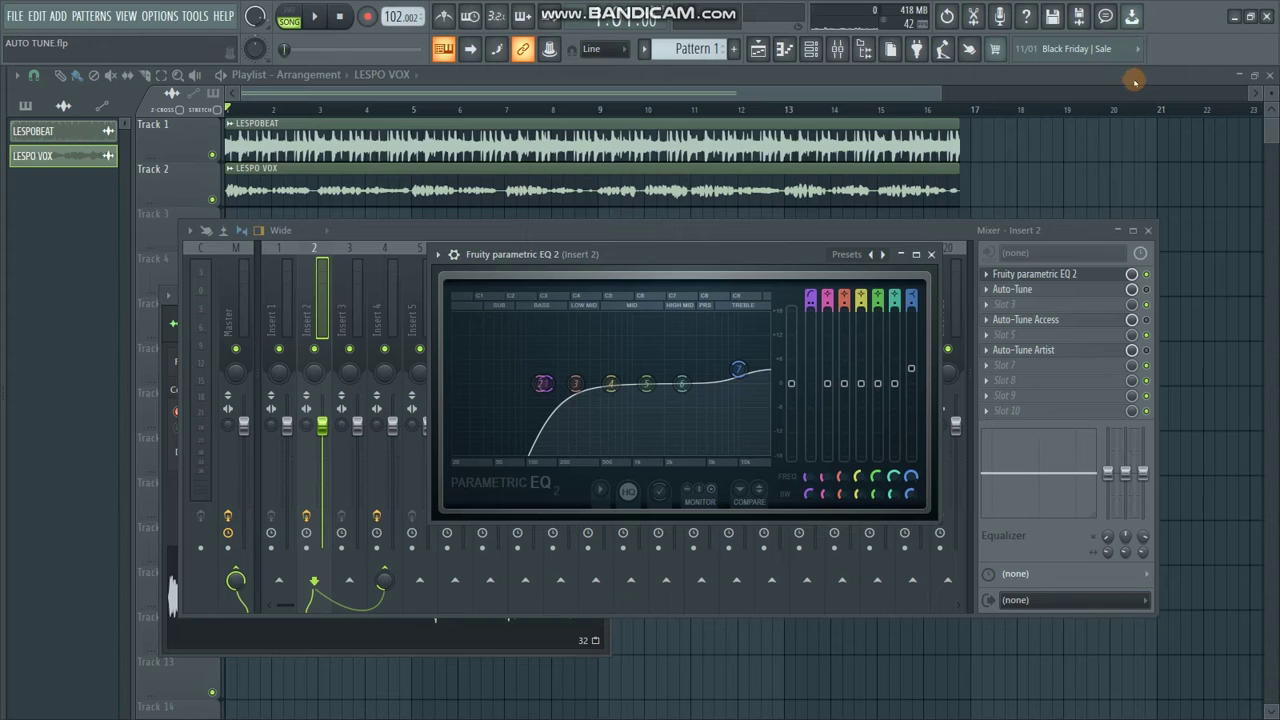
pyautogui.click(931, 256)
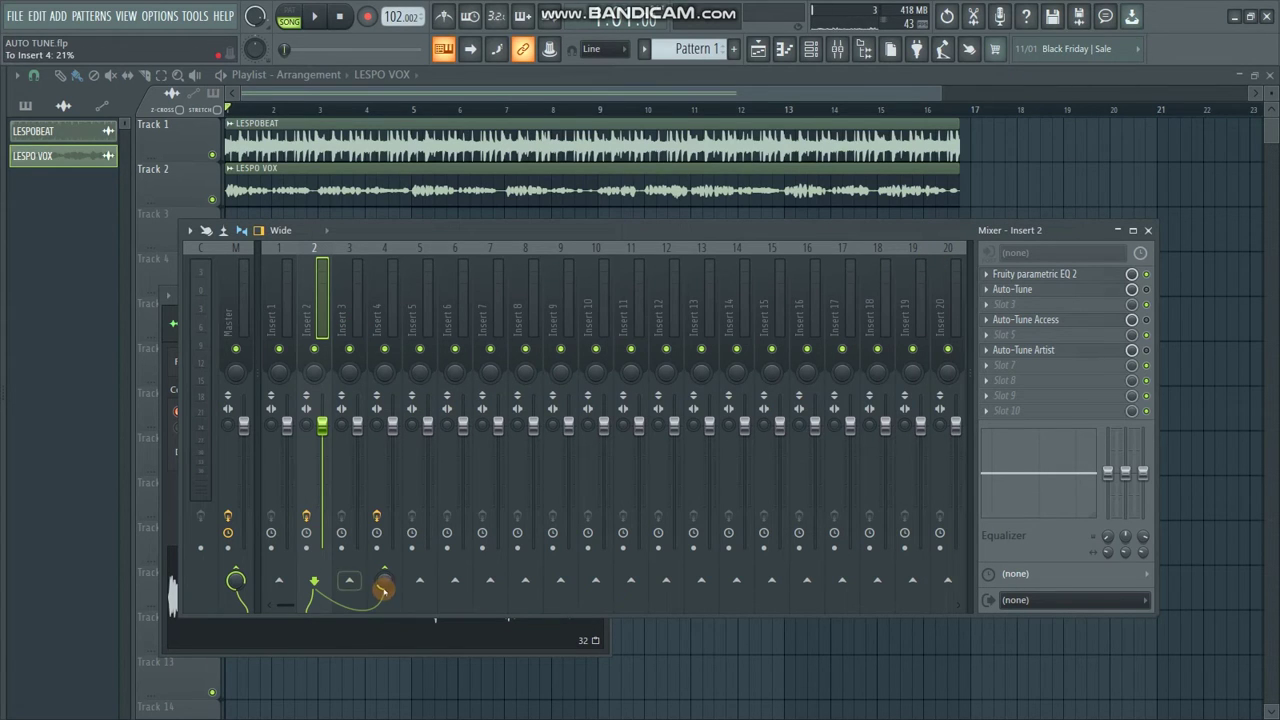
# Colour the Insert 4 mixer track red
pyautogui.rightClick(385, 320)
pyautogui.click(440, 283)
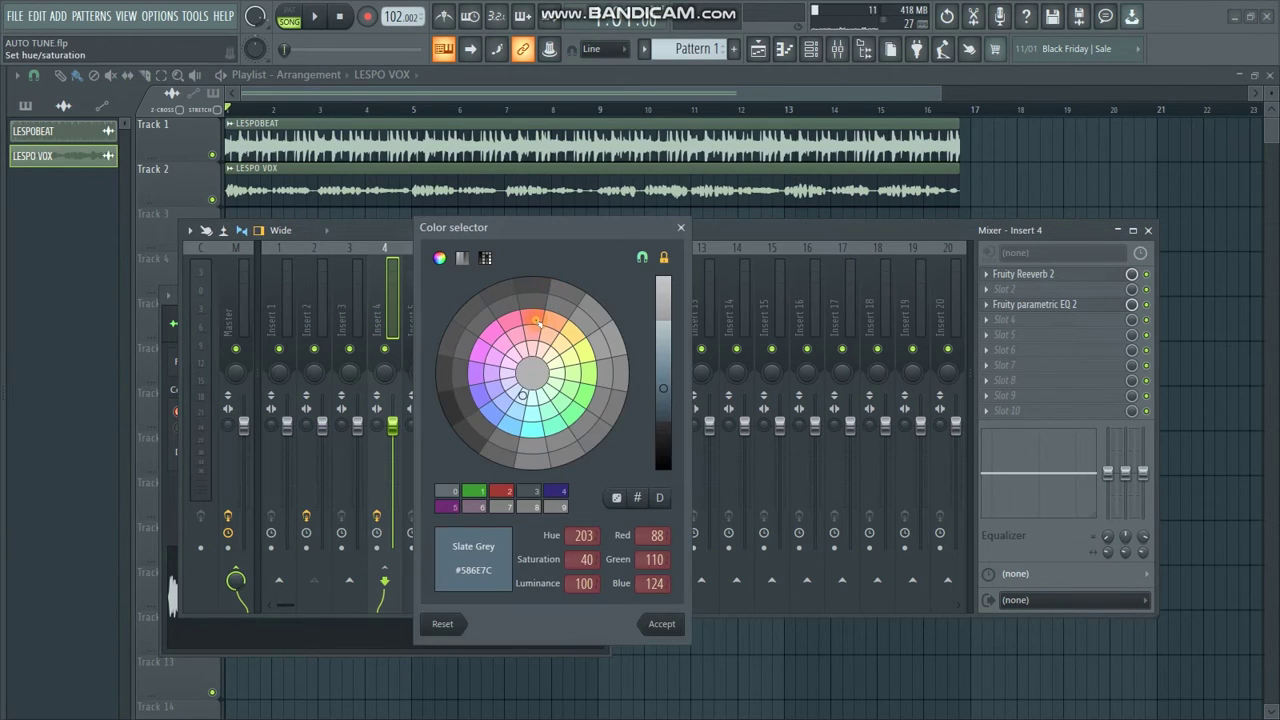
pyautogui.click(536, 321)
pyautogui.click(661, 623)
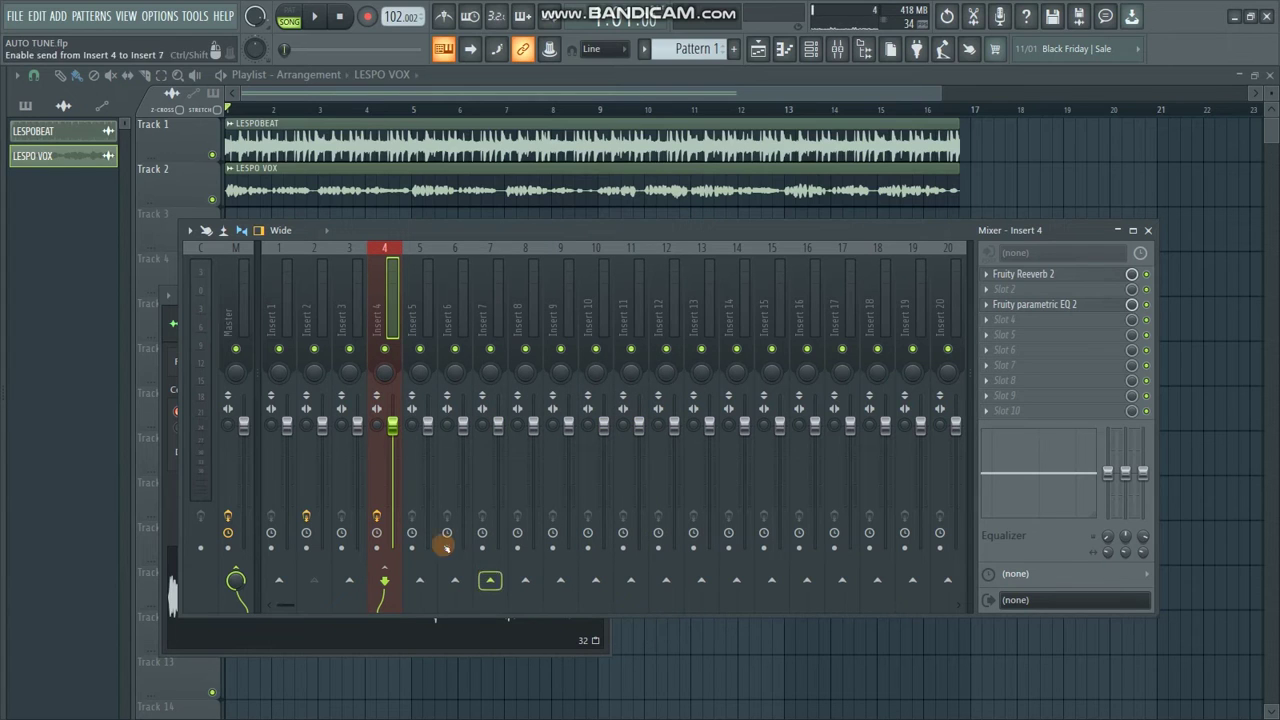
# Examine the Fruity Reeverb 2 settings on Insert 4, the track that receives the send from Insert 2
pyautogui.click(309, 303)
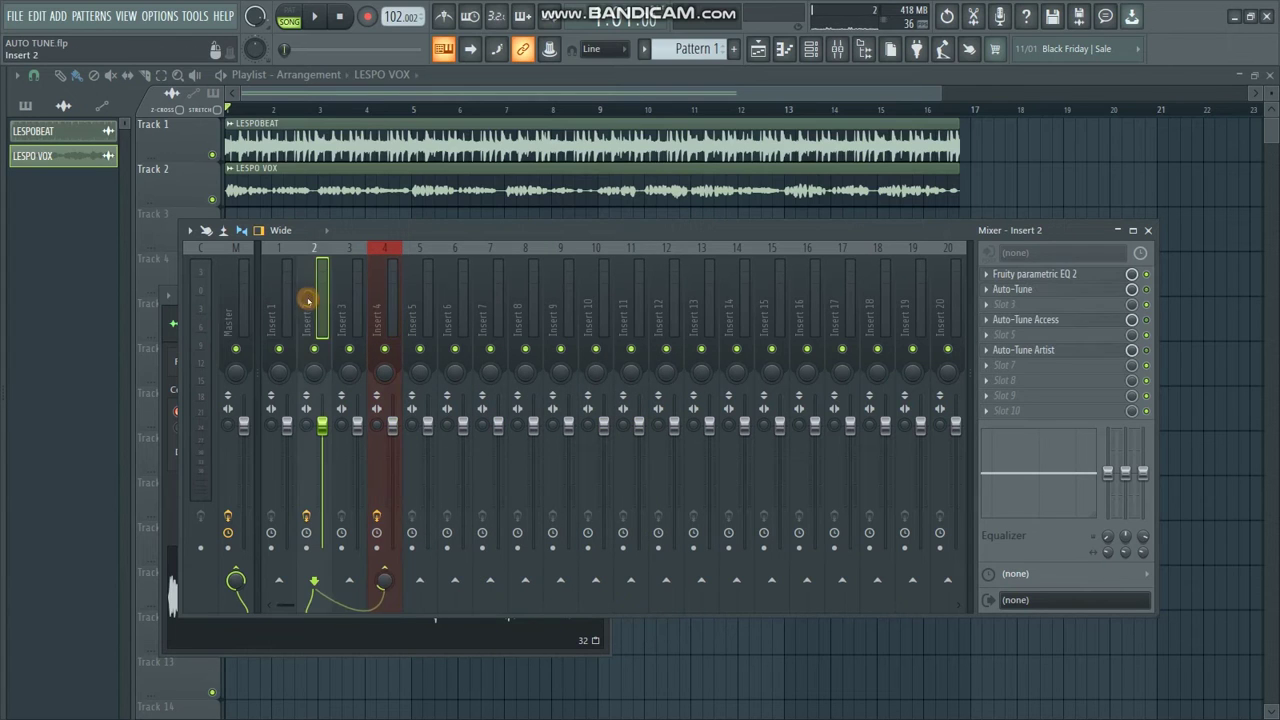
pyautogui.click(381, 272)
pyautogui.click(1020, 274)
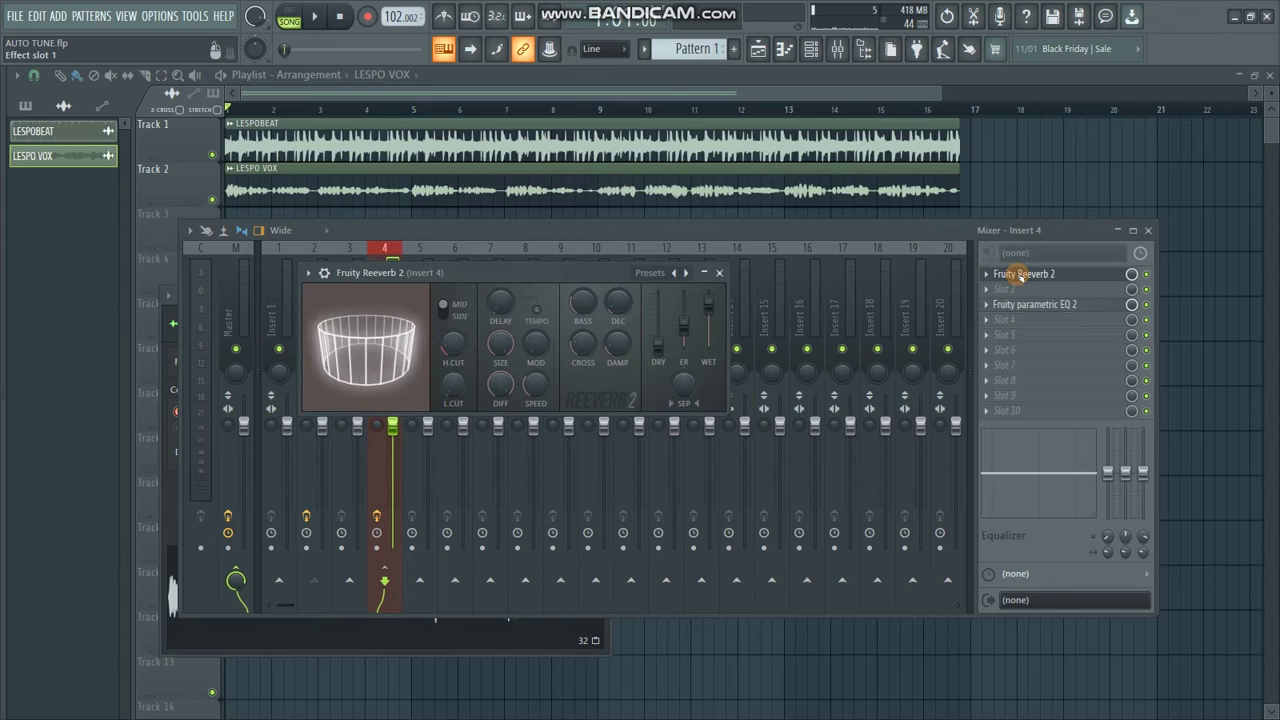
pyautogui.moveTo(496, 278); pyautogui.dragTo(643, 311)
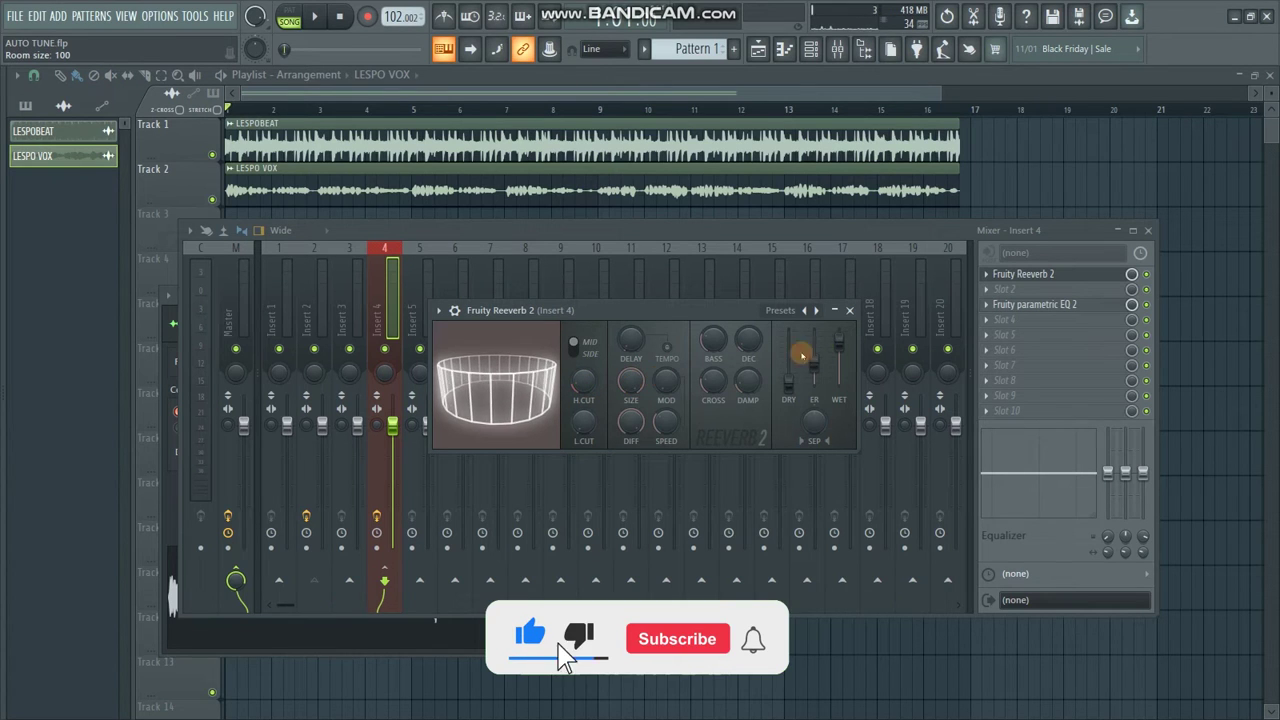
pyautogui.click(849, 310)
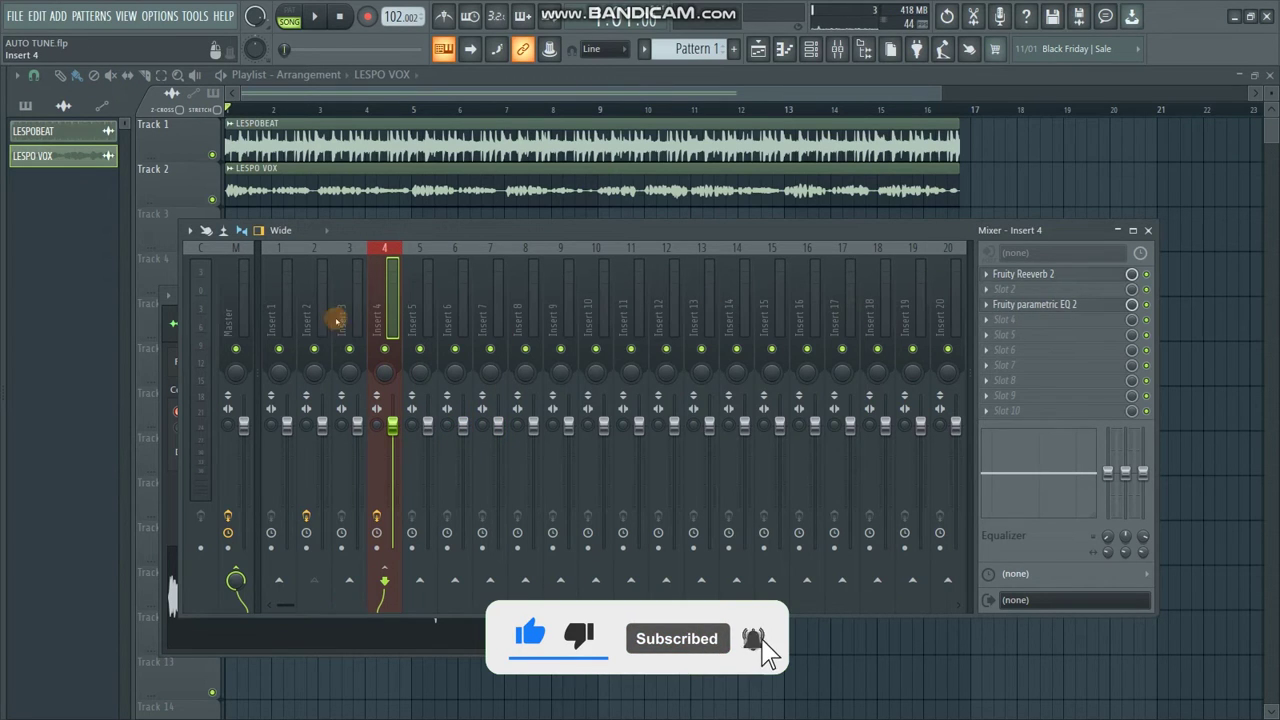
# Examine the Auto-Tune settings on Insert 2, including the available scales, and close the plugin
pyautogui.click(310, 305)
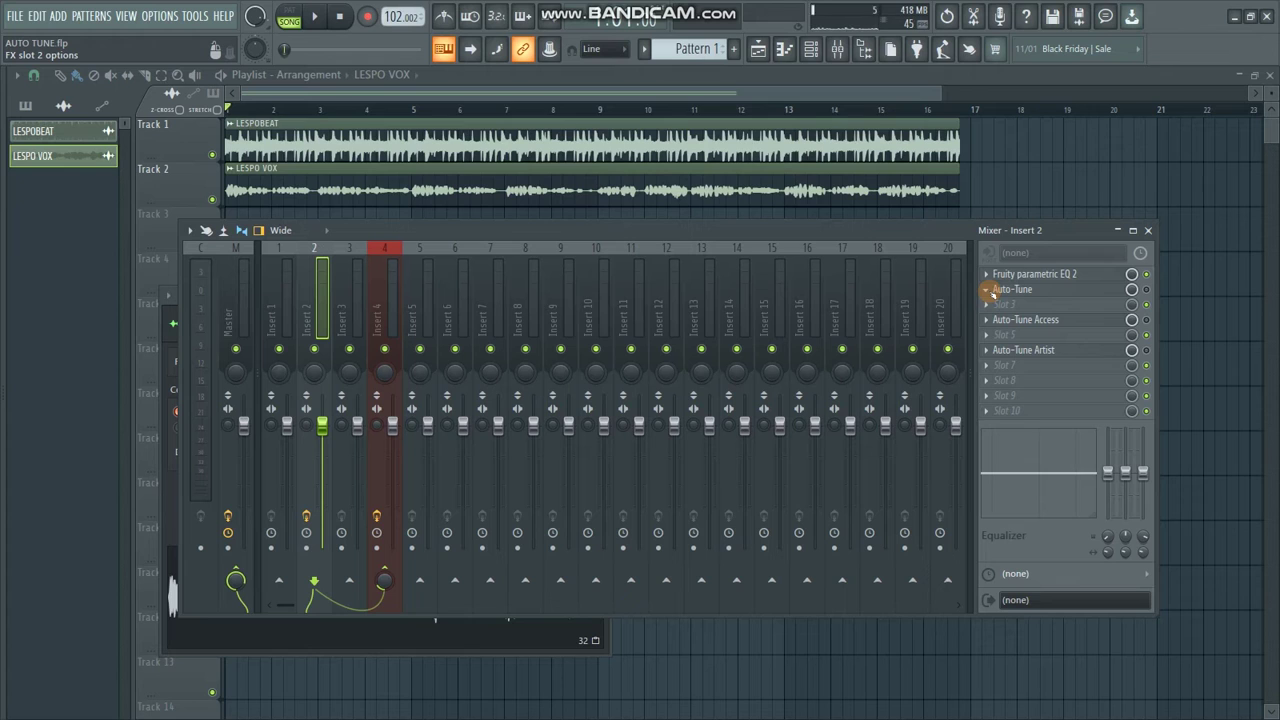
pyautogui.moveTo(892, 237); pyautogui.dragTo(866, 223)
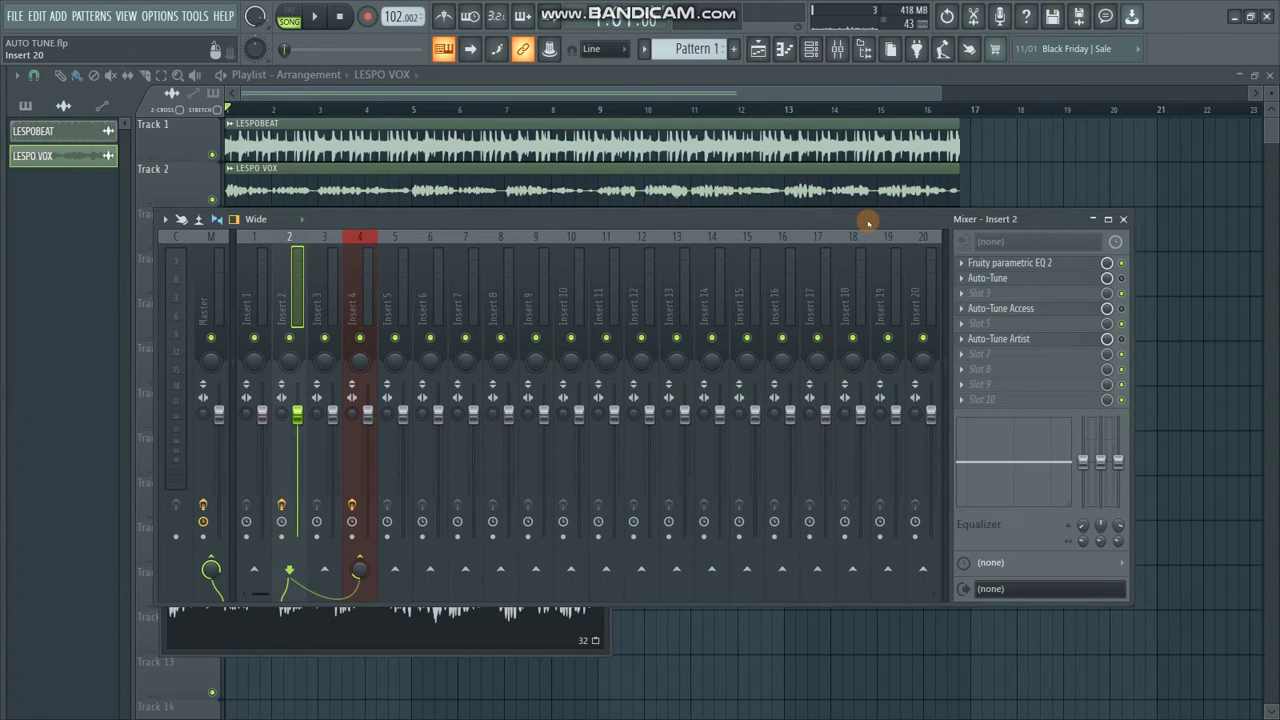
pyautogui.click(987, 279)
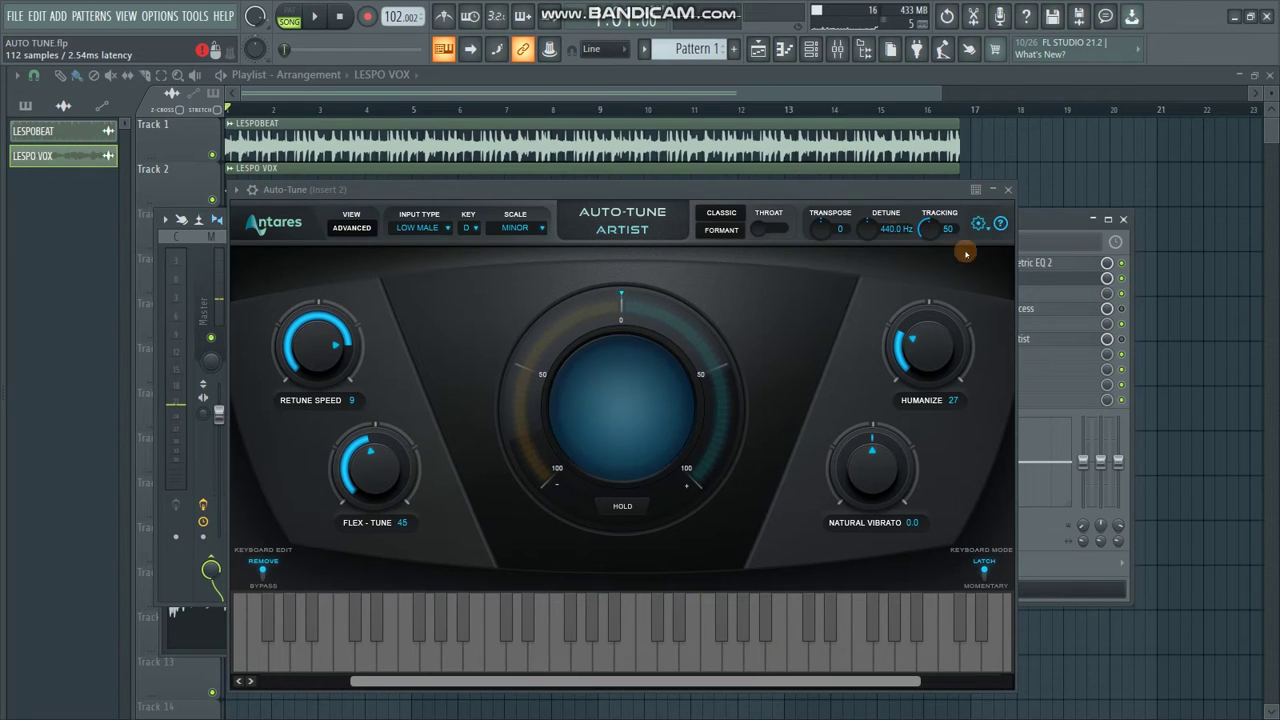
pyautogui.moveTo(758, 190); pyautogui.dragTo(719, 190)
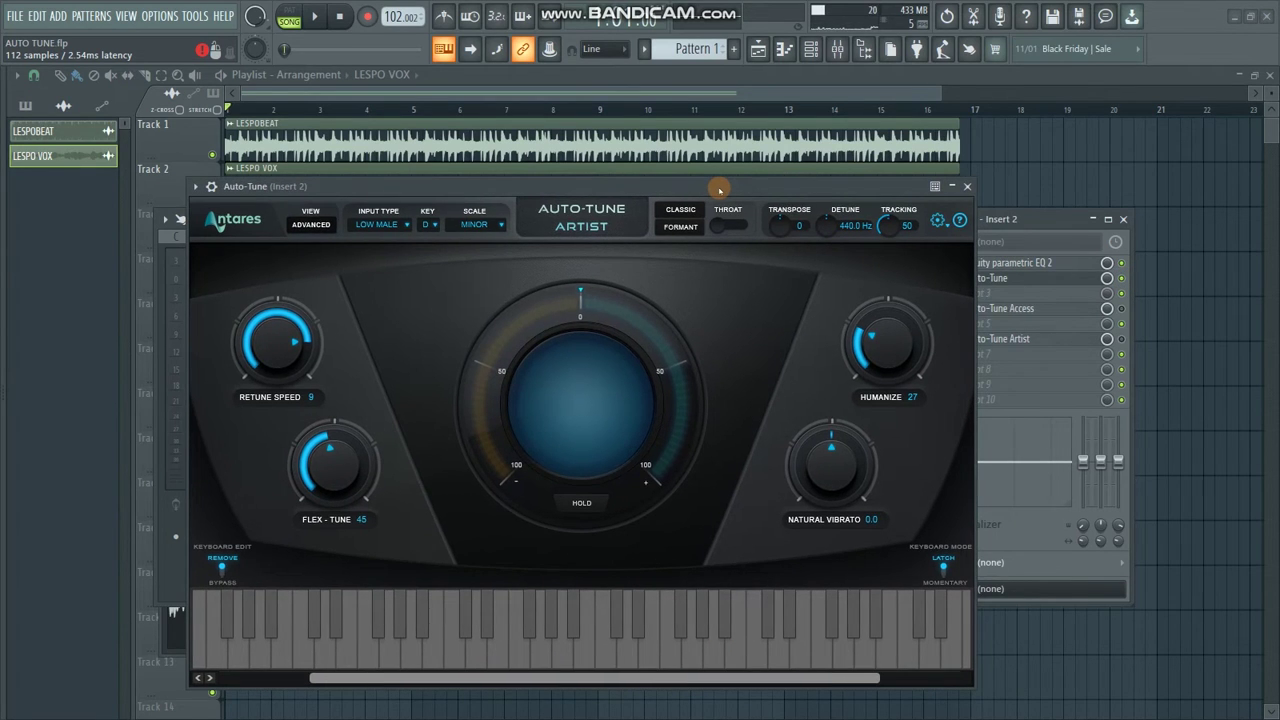
pyautogui.click(474, 225)
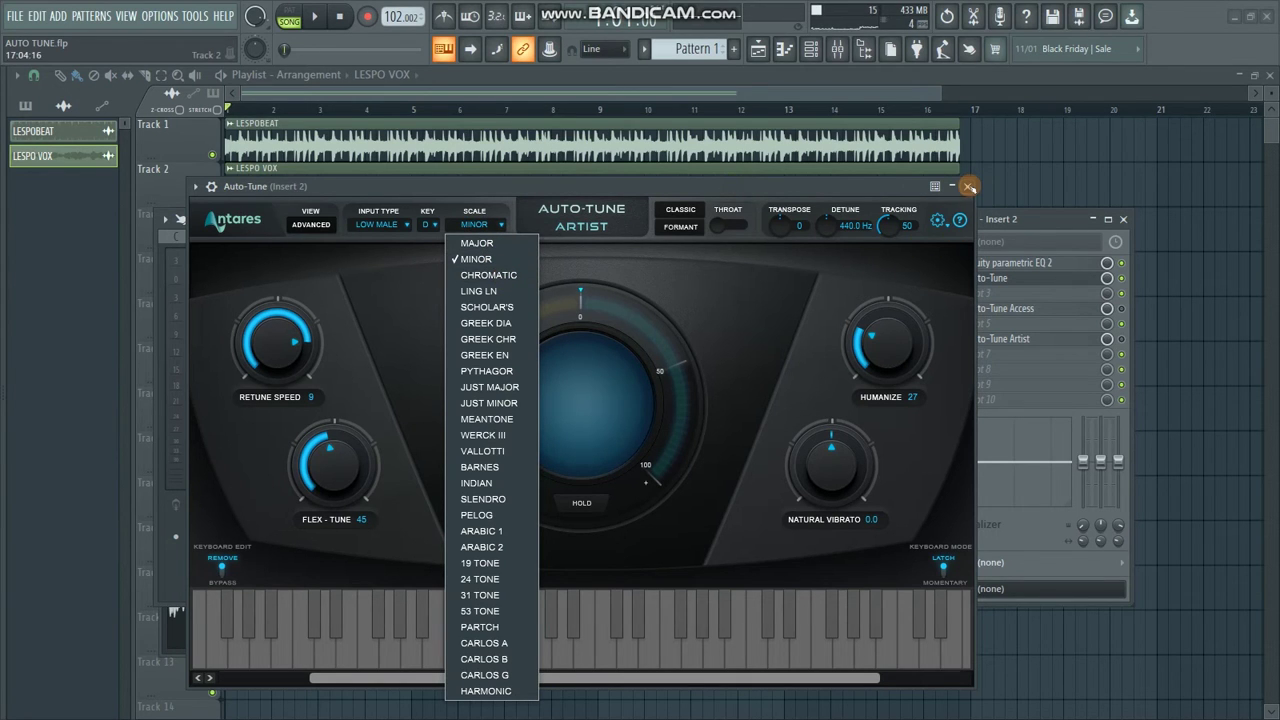
pyautogui.click(967, 186)
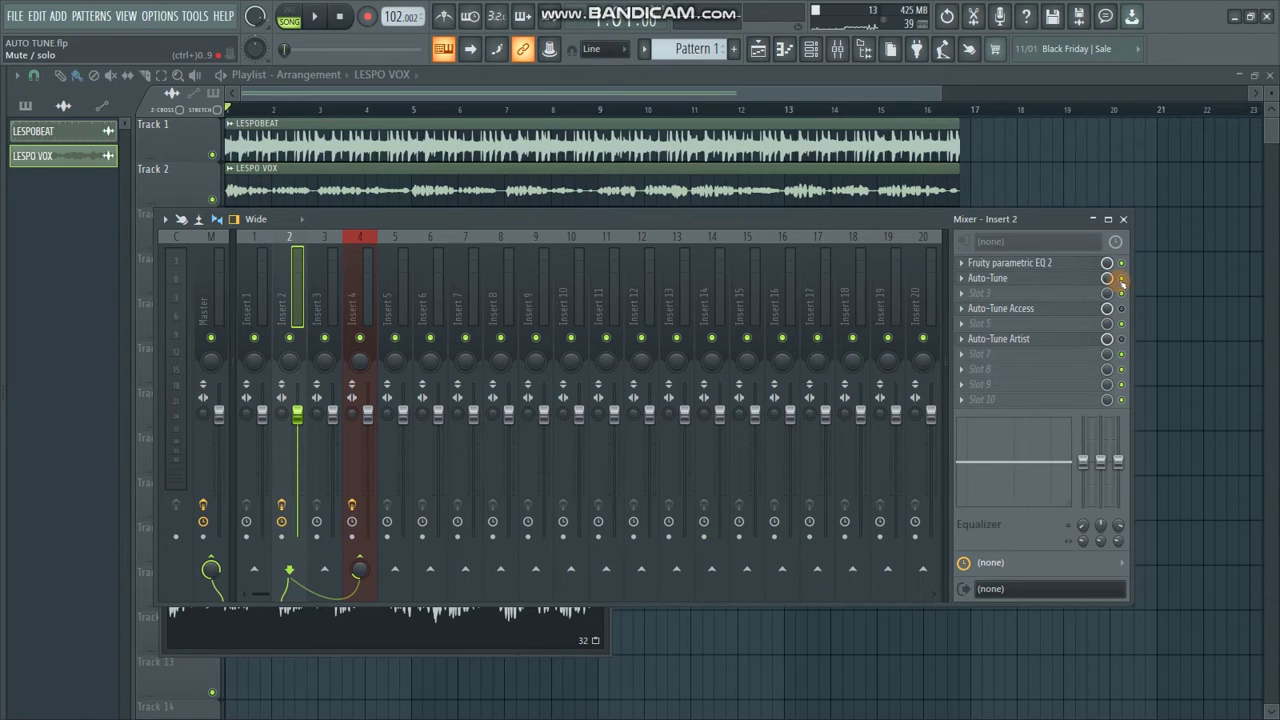
# Play the song normally, with the reverb track Insert 4 muted, and with the beat track Insert 1 also muted
pyautogui.click(313, 16)
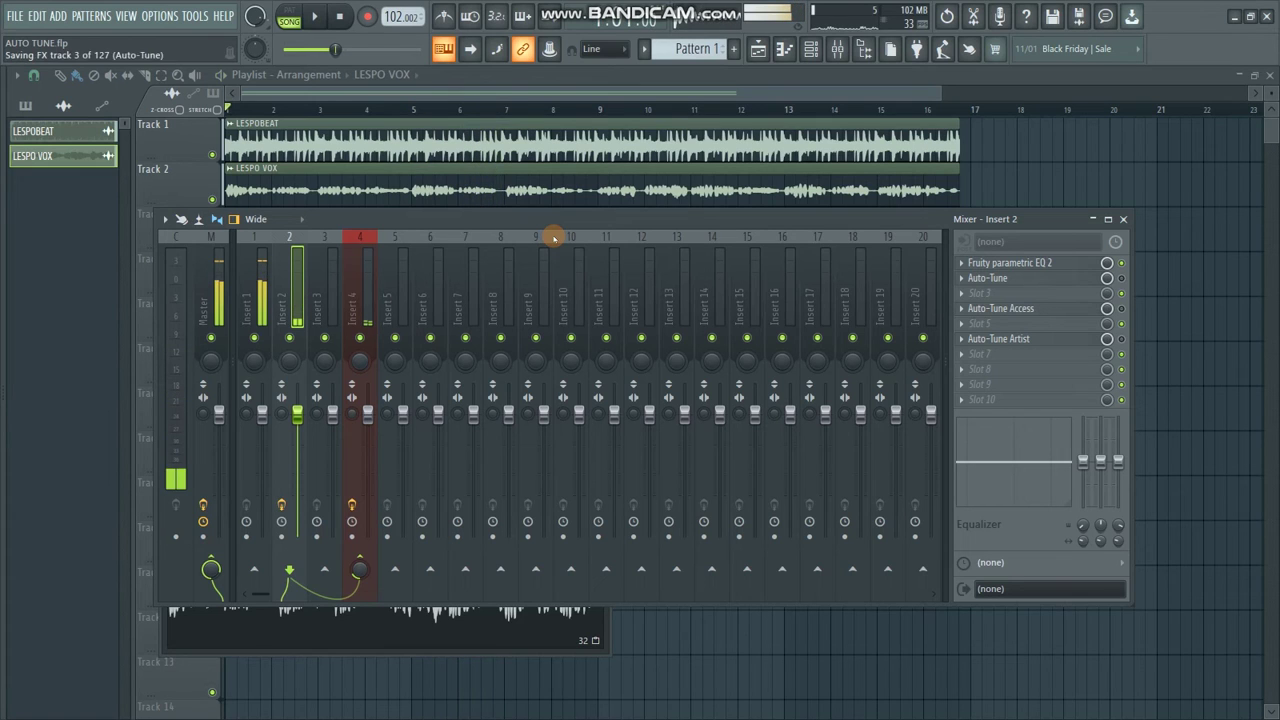
pyautogui.press('space')
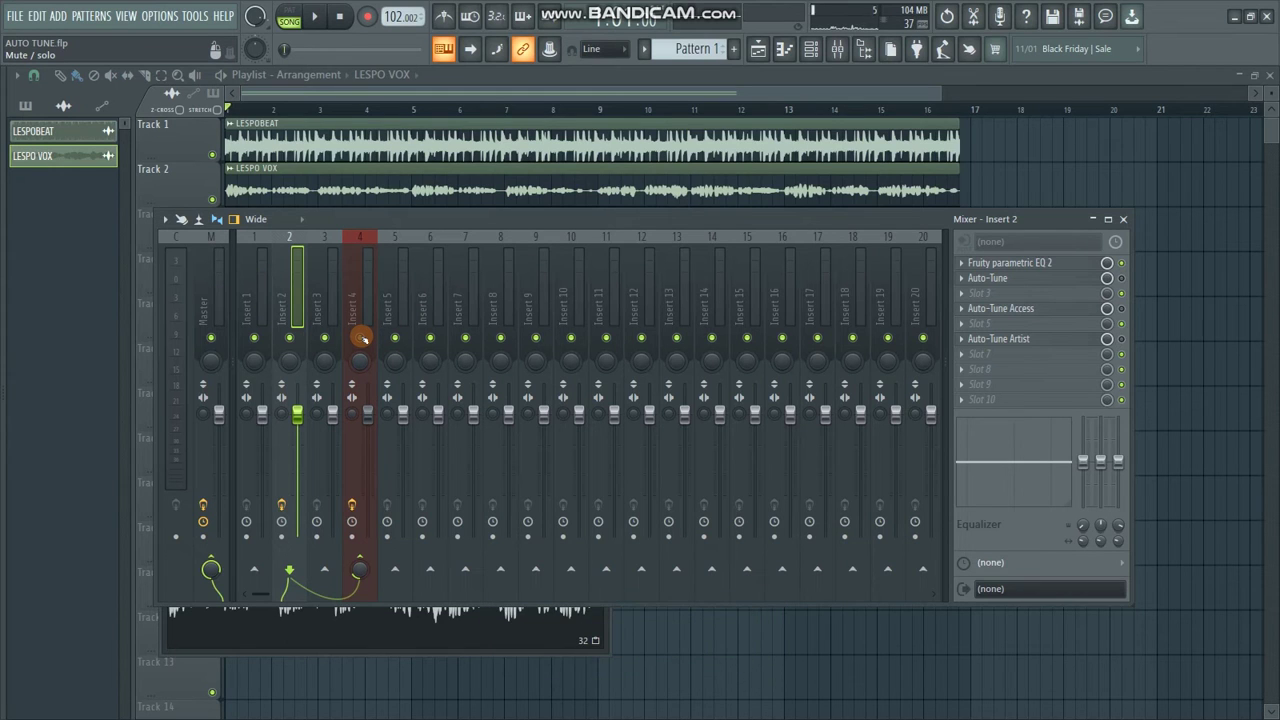
pyautogui.press('space')
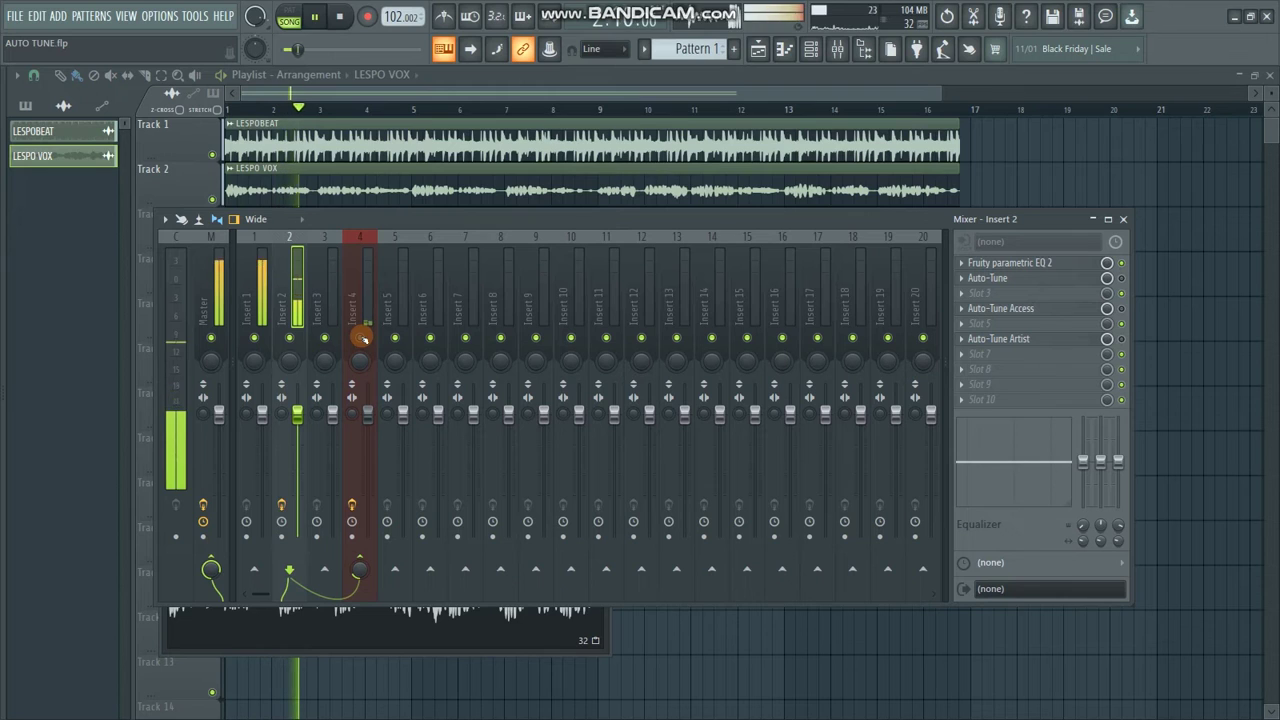
pyautogui.press('space')
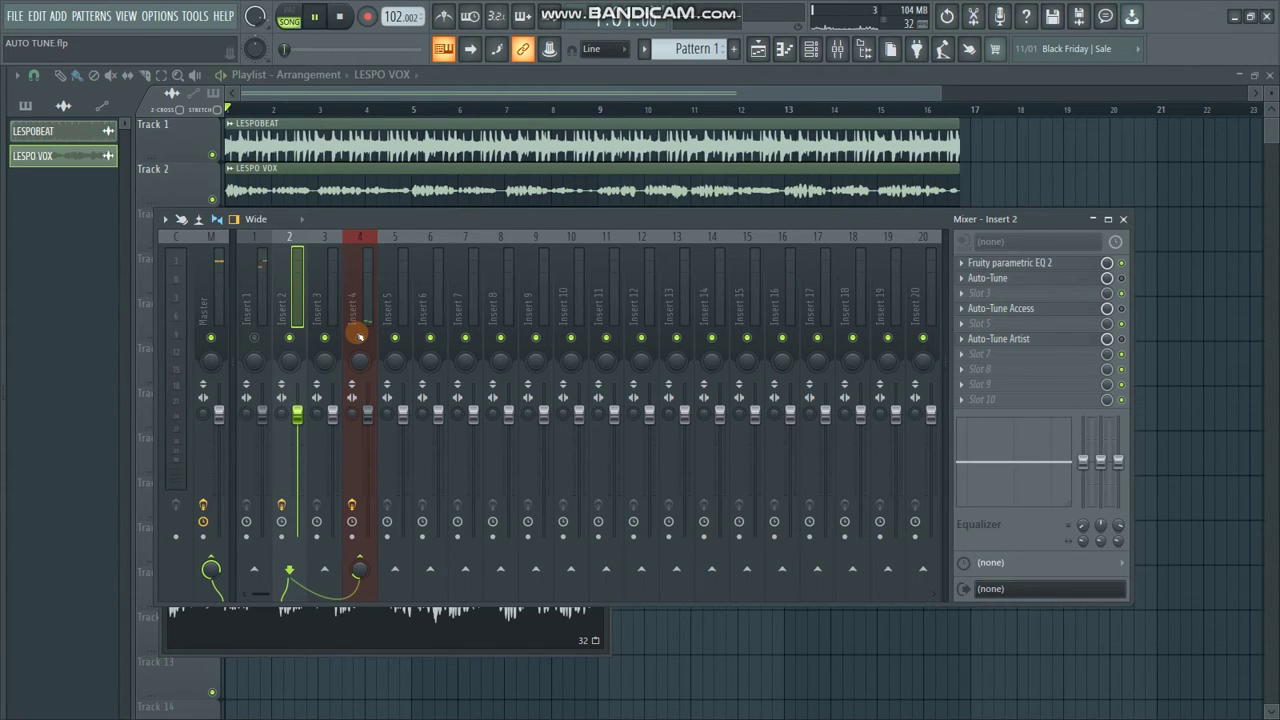
pyautogui.press('space')
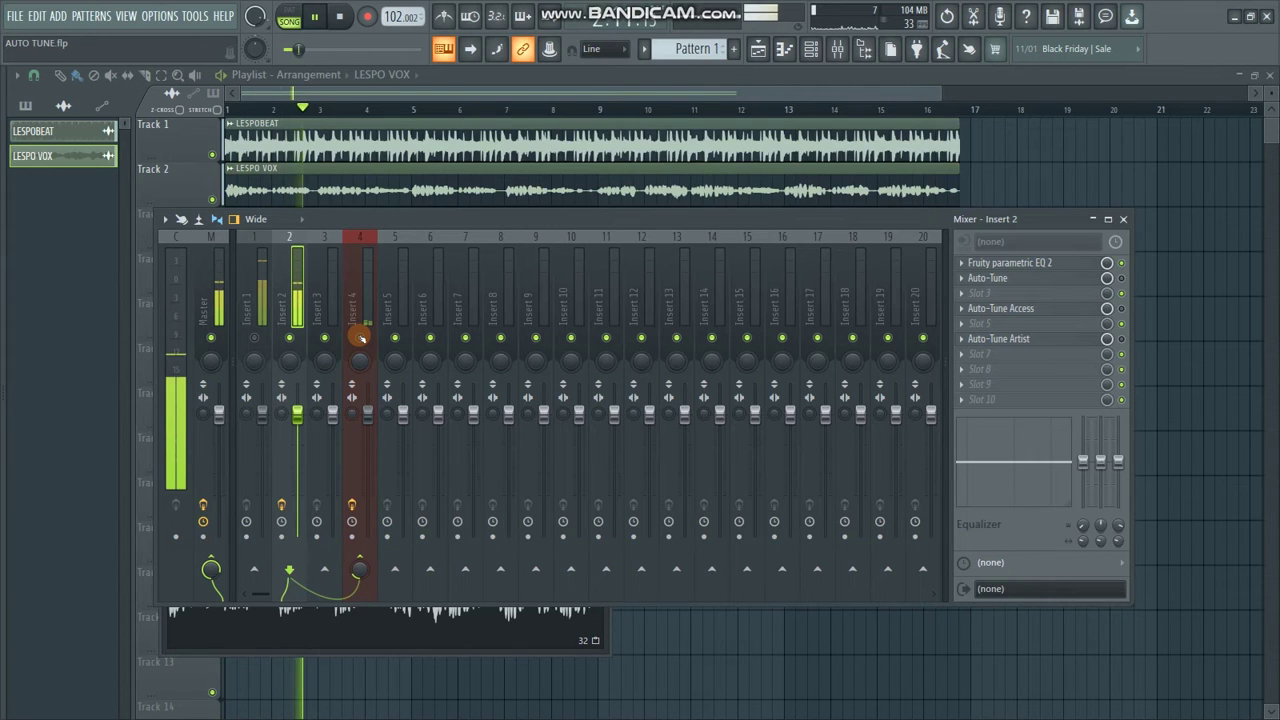
pyautogui.press('space')
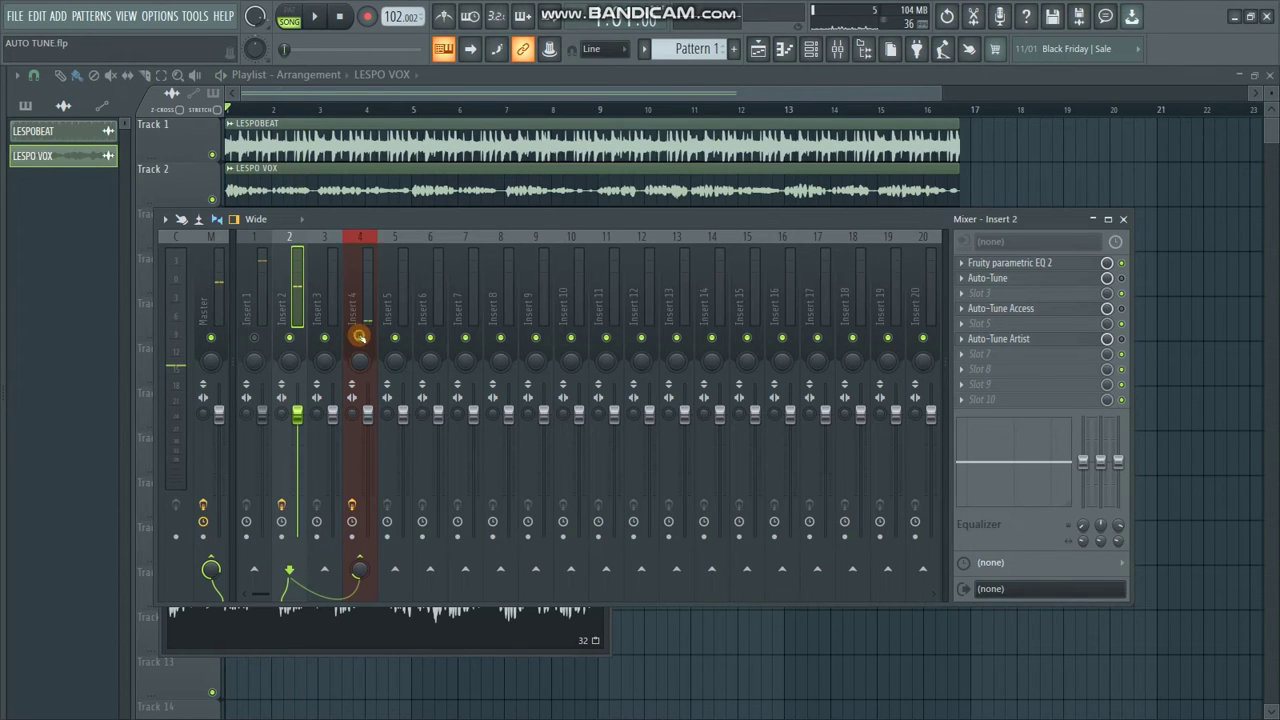
# During playback, raise the send from Insert 2 to Insert 4 to 86%, lower it to 40%, and stop the song
pyautogui.press('space')
pyautogui.moveTo(360, 575); pyautogui.dragTo(360, 518)
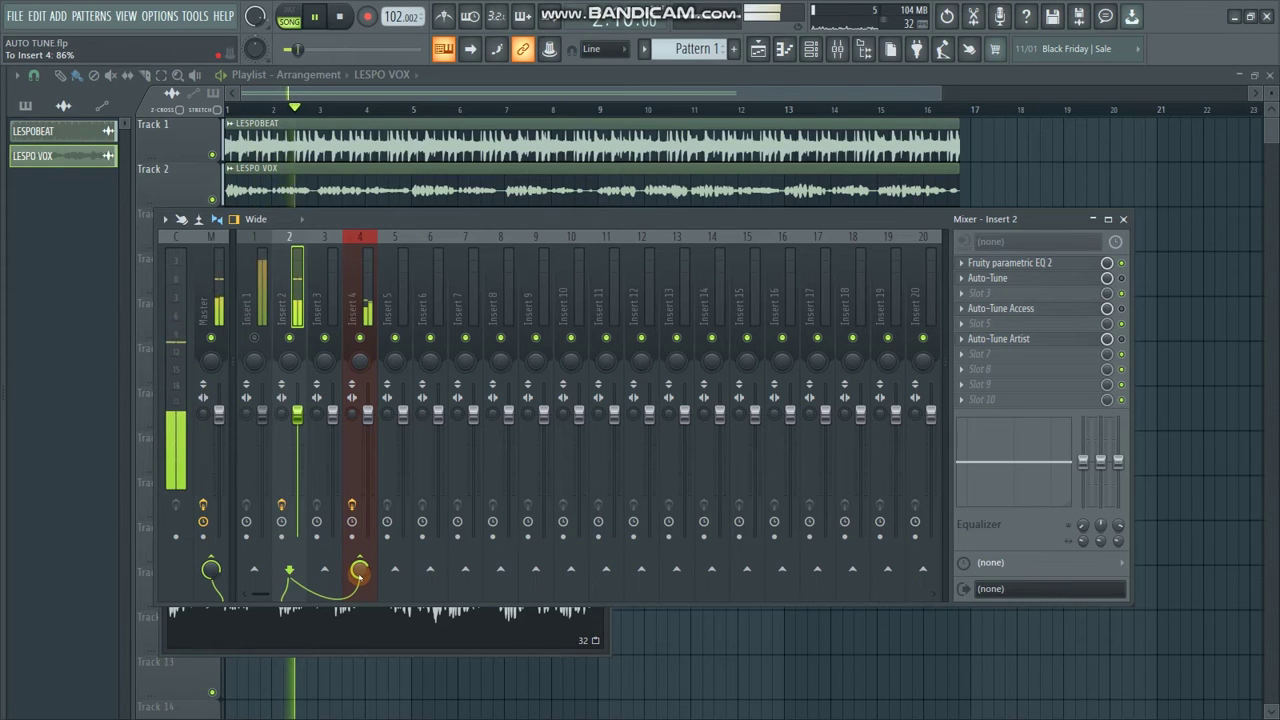
pyautogui.moveTo(360, 576); pyautogui.dragTo(360, 620)
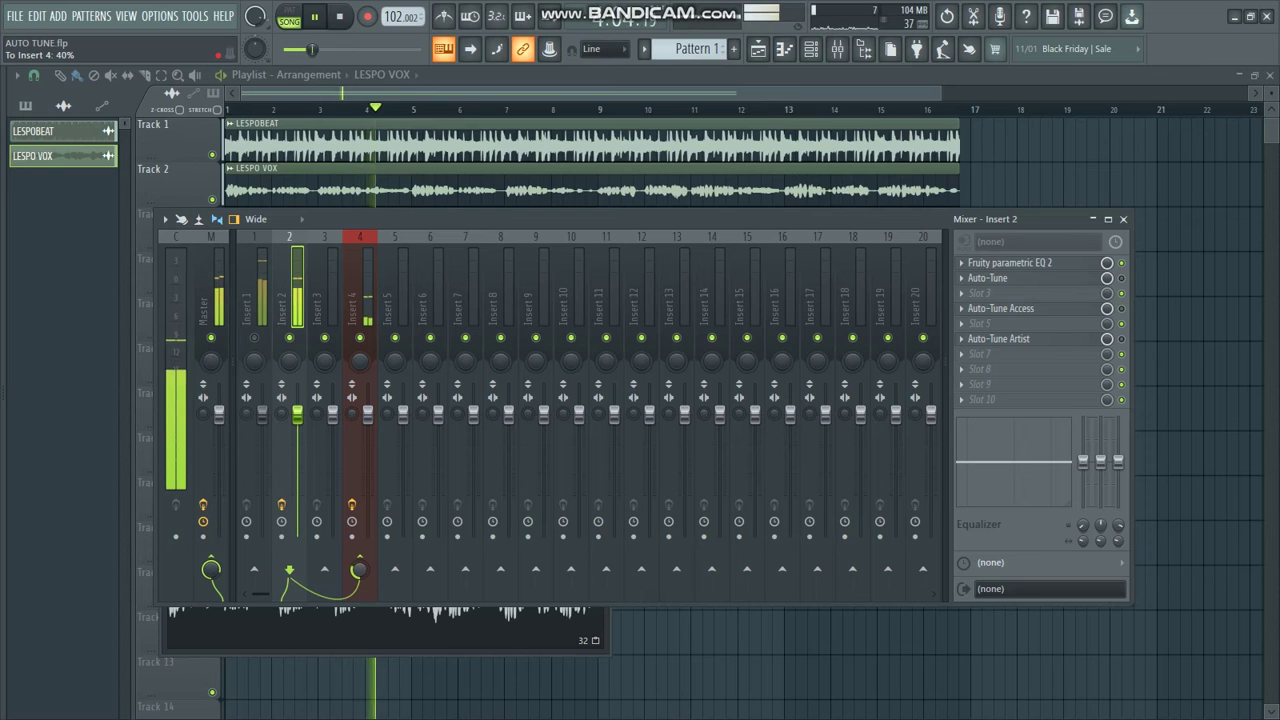
pyautogui.press('space')
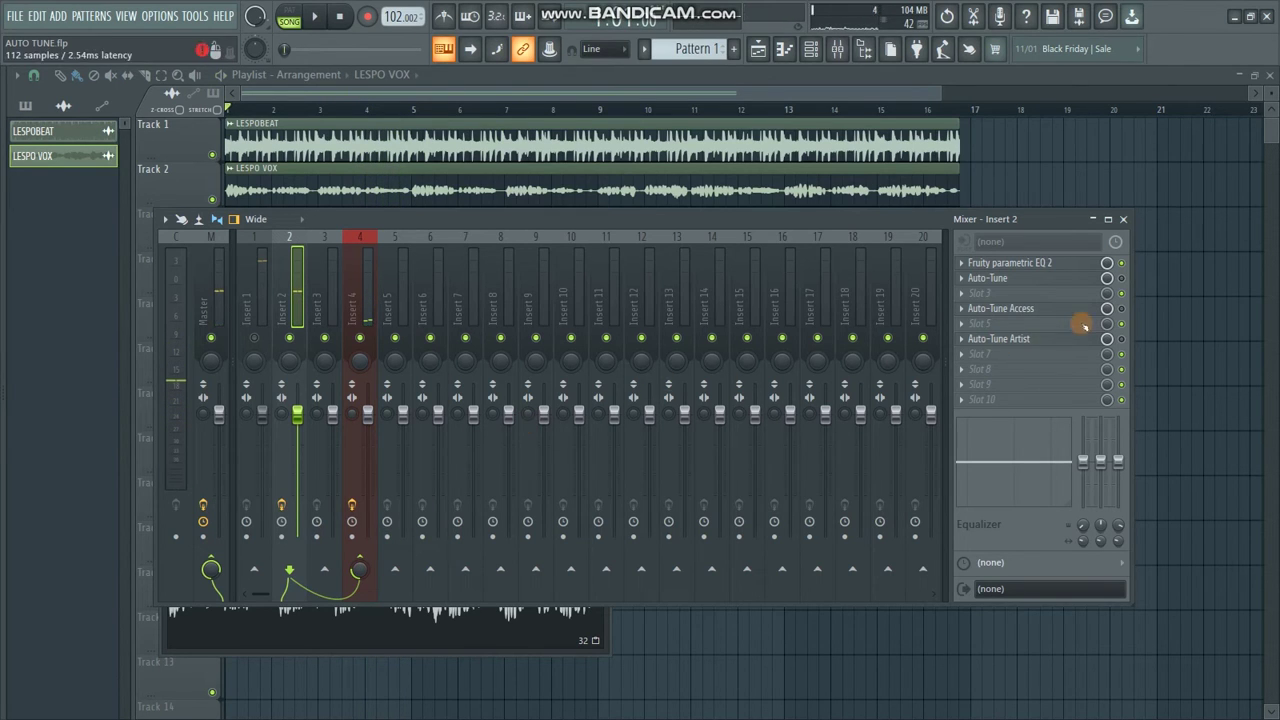
# Examine the Fruity parametric EQ 2 curve on the reverb track Insert 4, close it, and return to Insert 2
pyautogui.click(364, 285)
pyautogui.click(1013, 292)
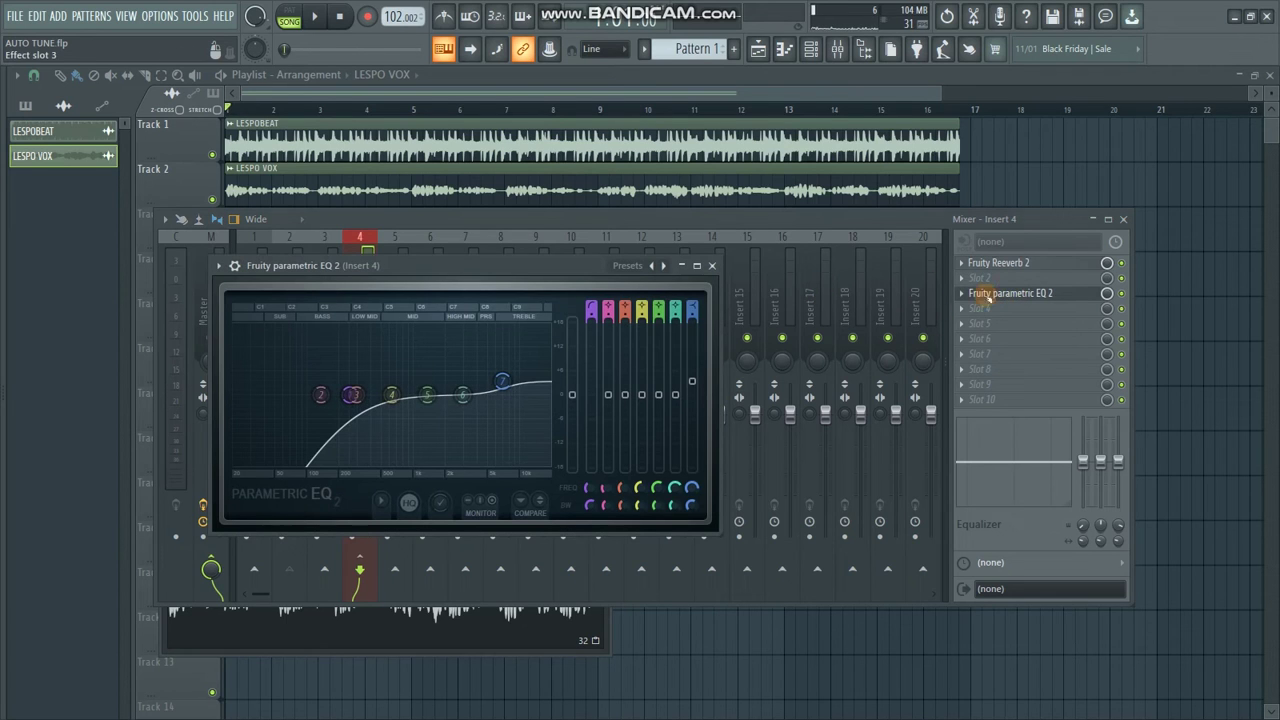
pyautogui.moveTo(276, 429); pyautogui.dragTo(566, 370)
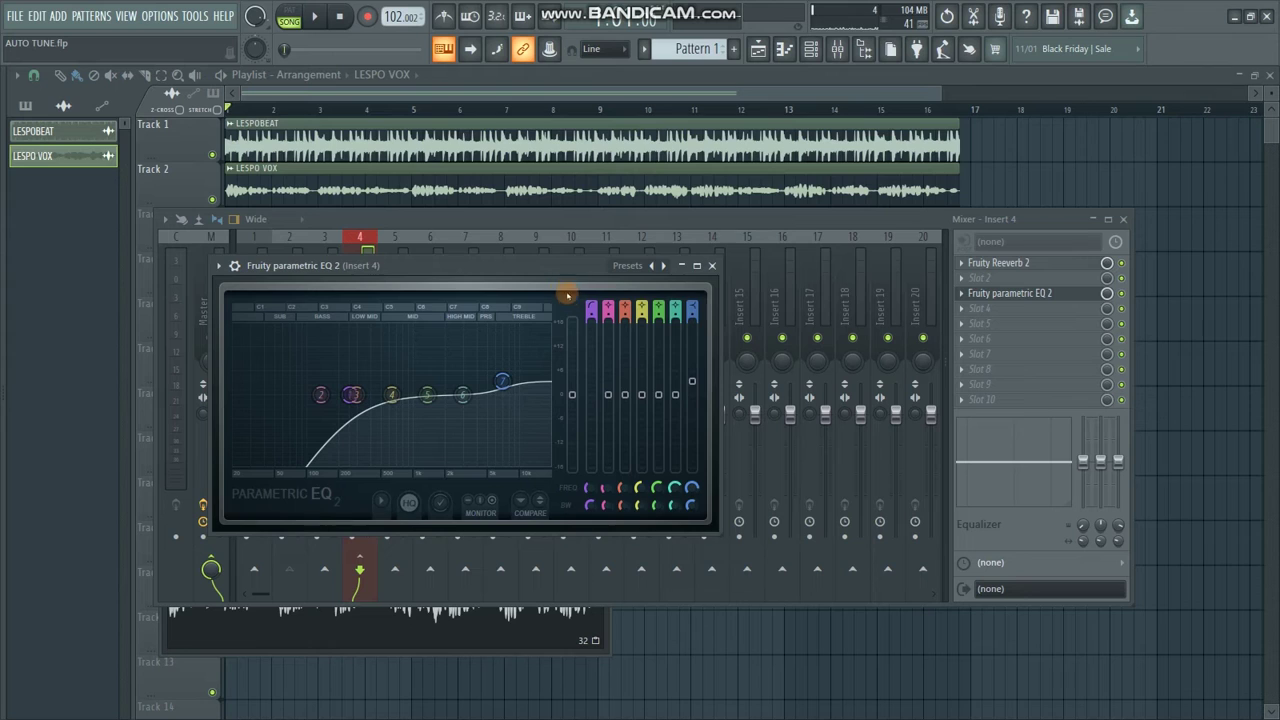
pyautogui.moveTo(520, 266); pyautogui.dragTo(597, 304)
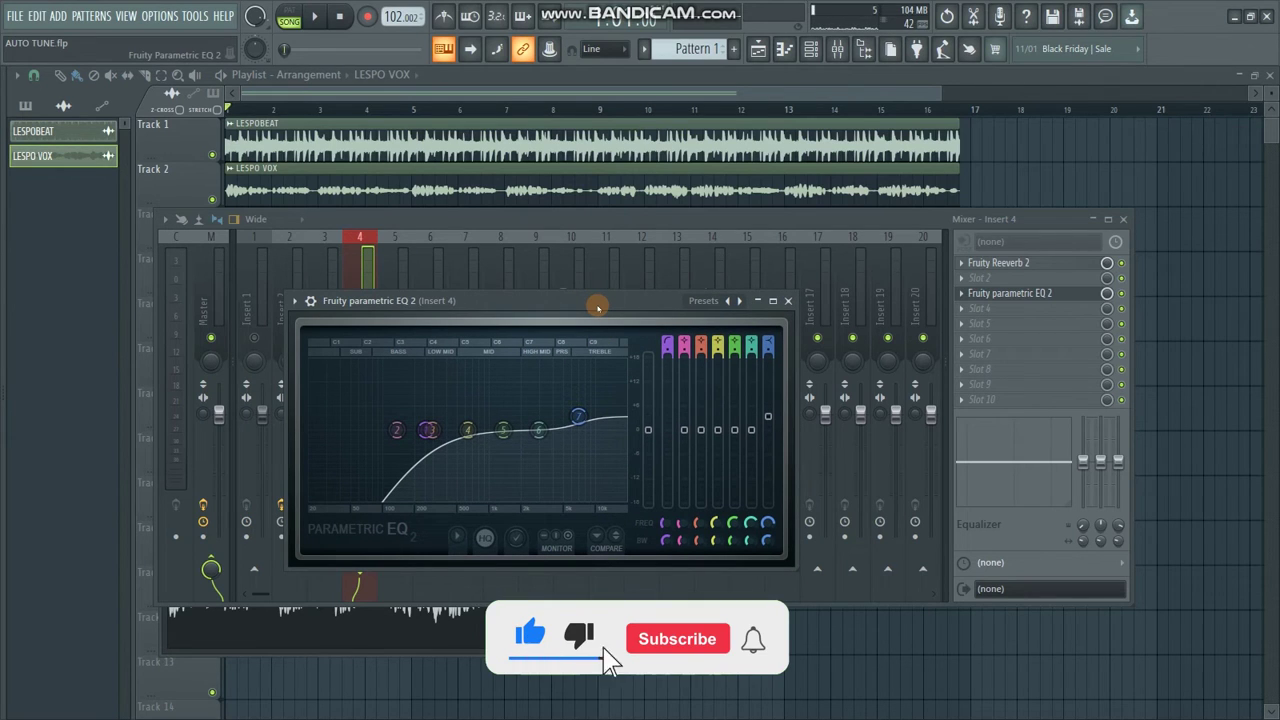
pyautogui.click(788, 301)
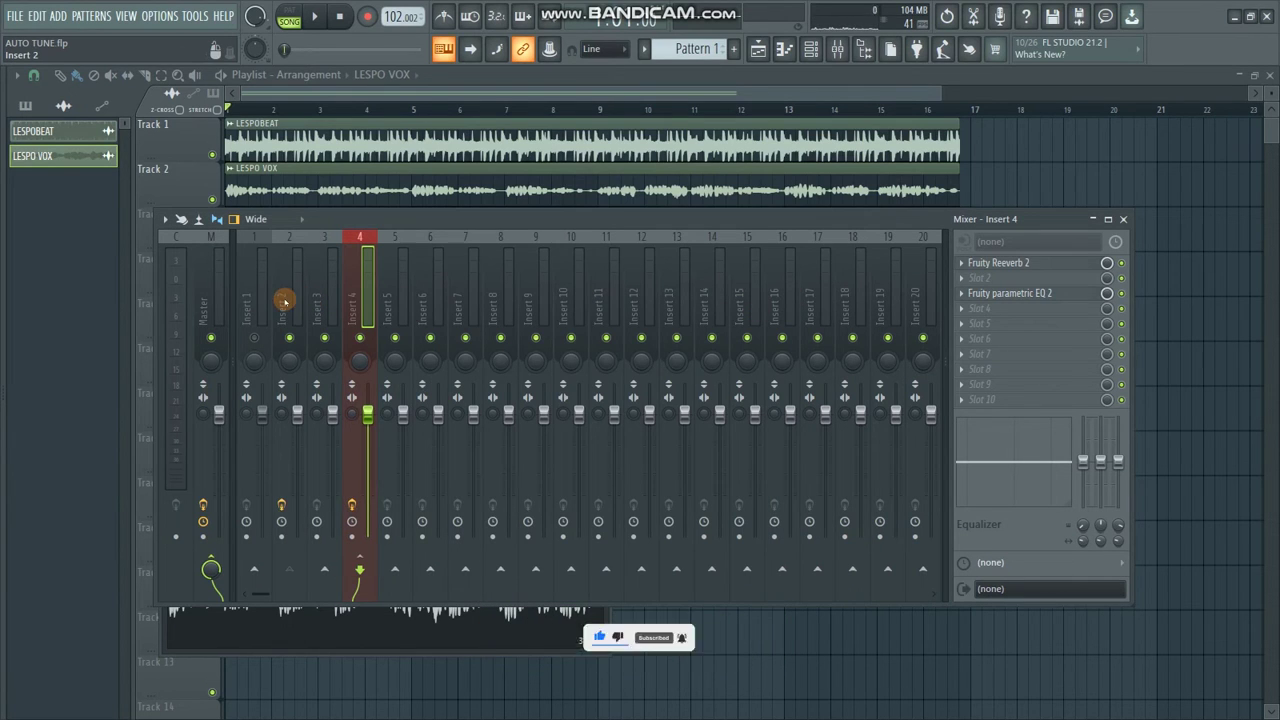
pyautogui.click(285, 303)
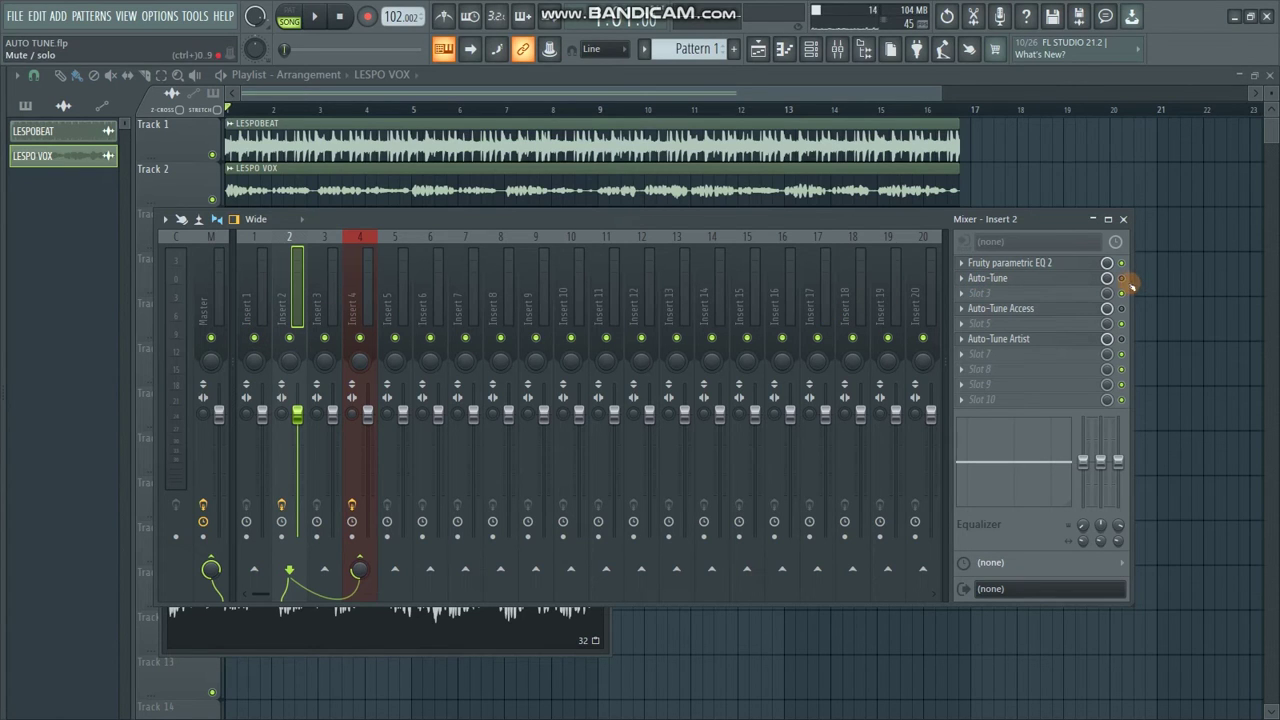
# Open the Auto-Tune plugin on Insert 2, switch its Detached option off and back on, and reposition its window
pyautogui.click(1025, 281)
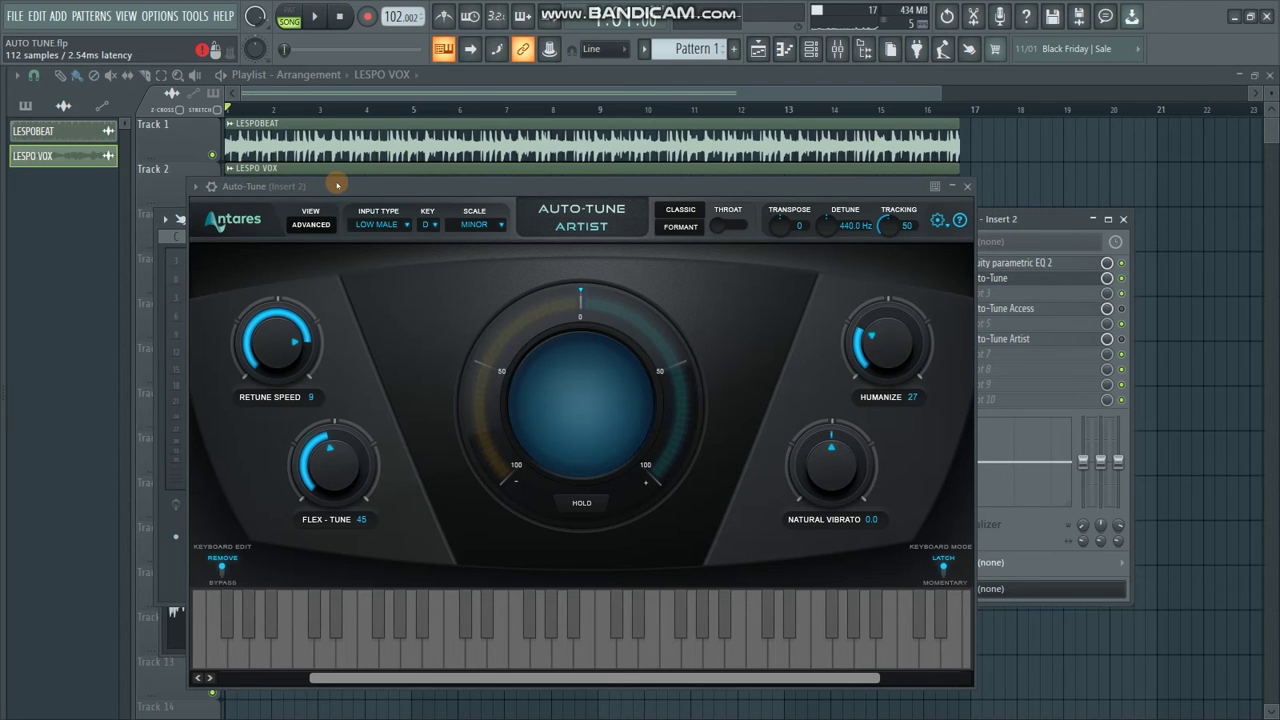
pyautogui.moveTo(359, 187)
pyautogui.mouseDown()
pyautogui.moveTo(485, 195)
pyautogui.moveTo(380, 182)
pyautogui.mouseUp()
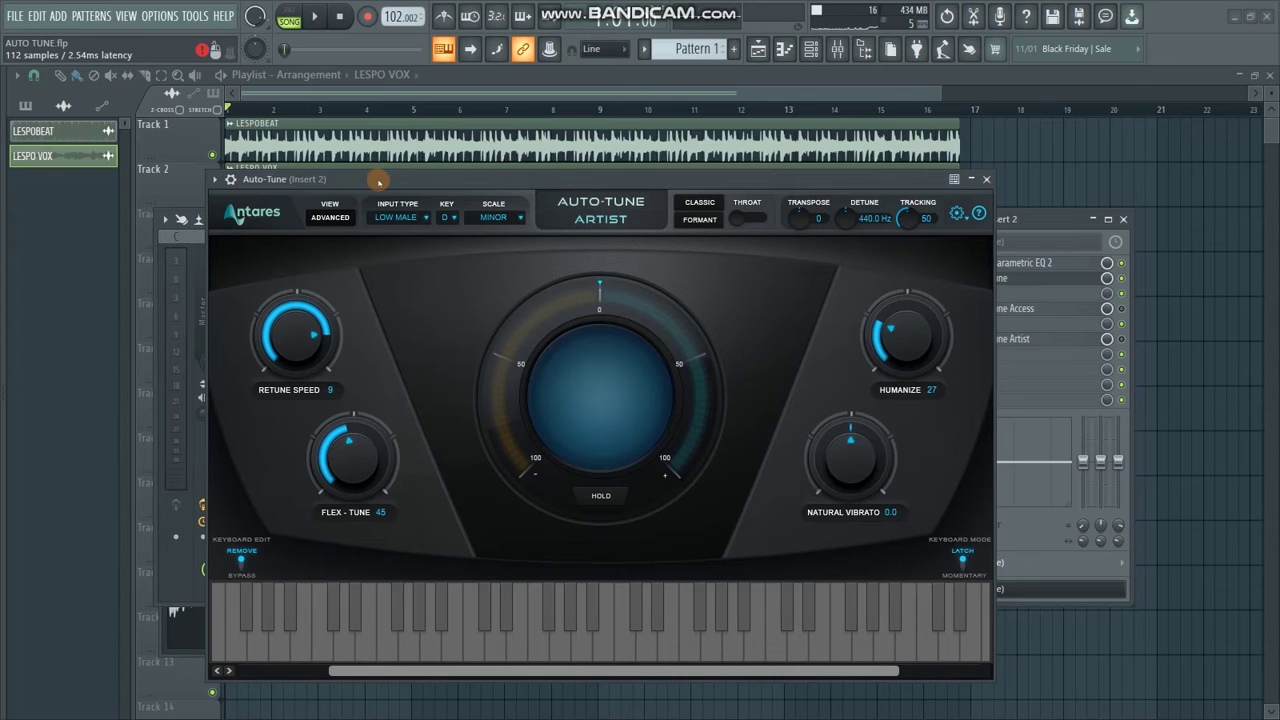
pyautogui.click(213, 179)
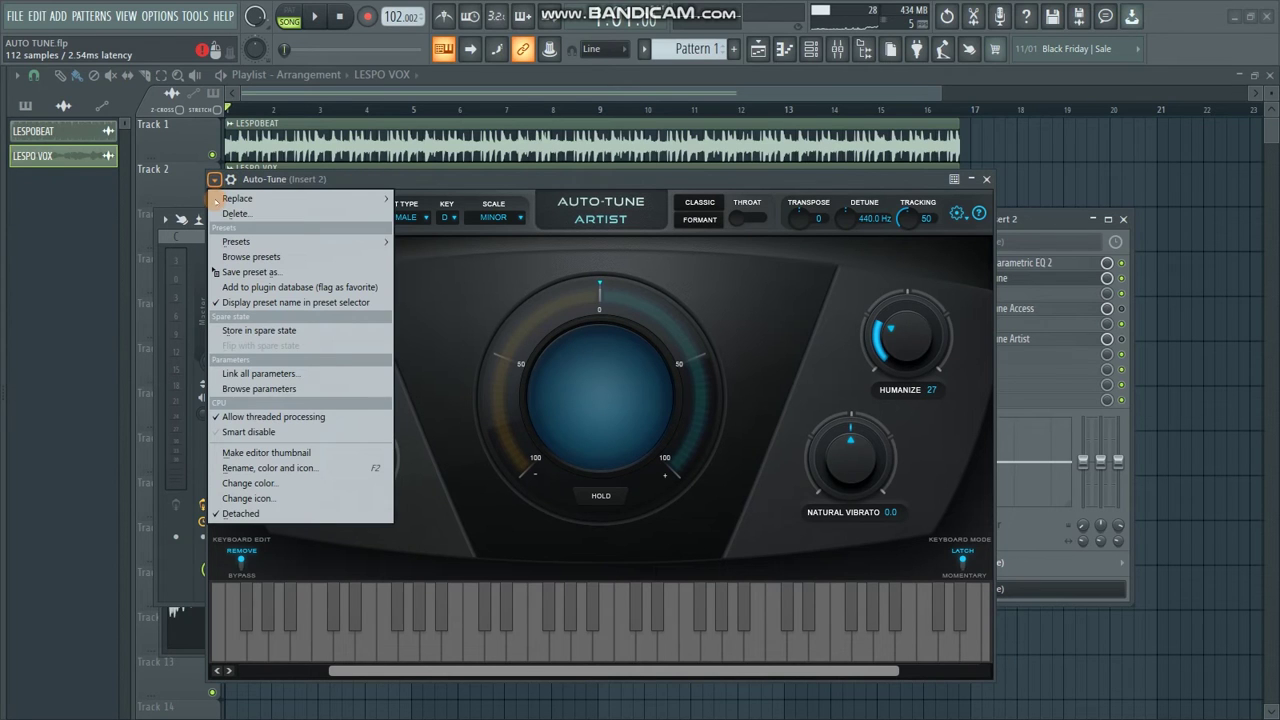
pyautogui.click(244, 514)
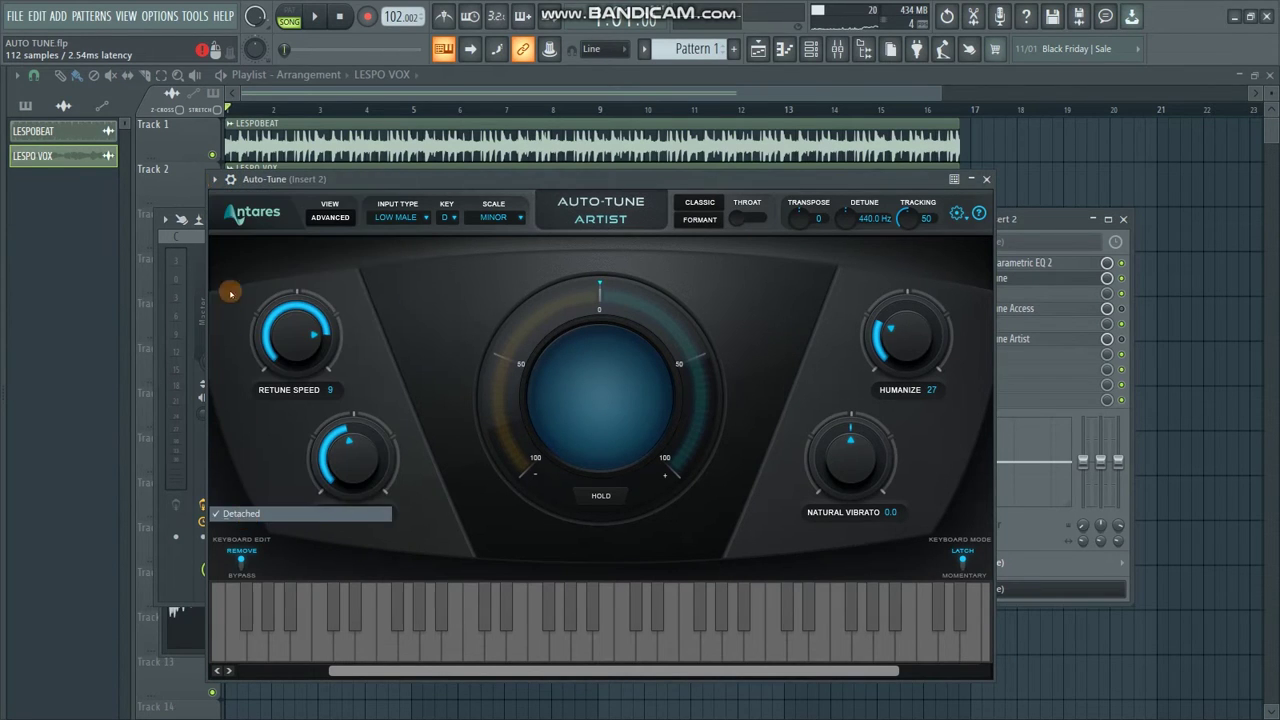
pyautogui.click(213, 179)
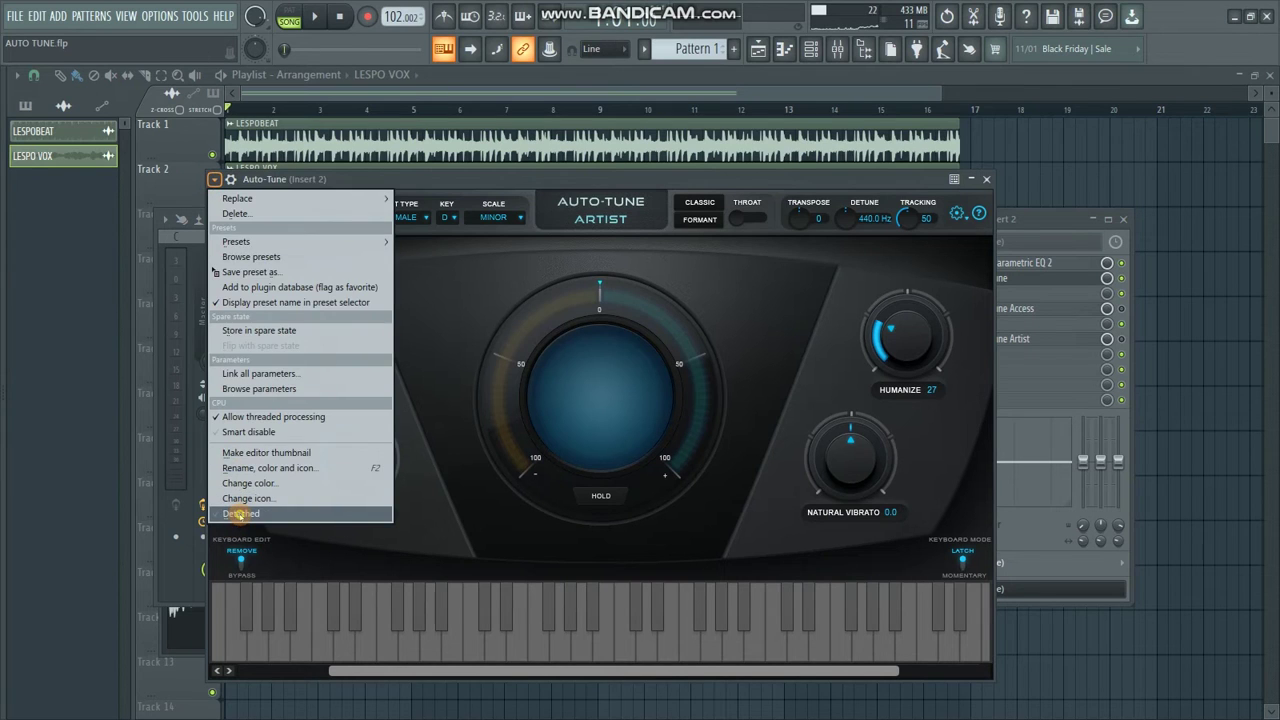
pyautogui.click(241, 515)
pyautogui.moveTo(471, 183); pyautogui.dragTo(450, 193)
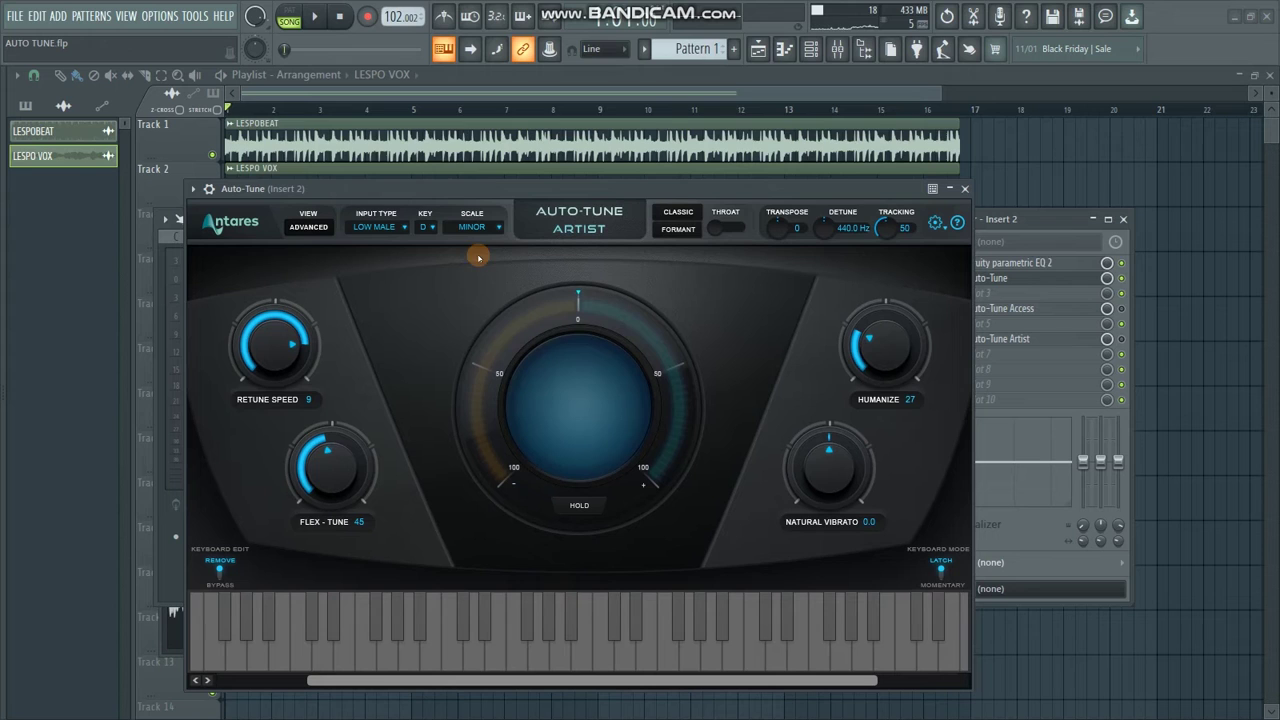
pyautogui.moveTo(489, 189); pyautogui.dragTo(520, 191)
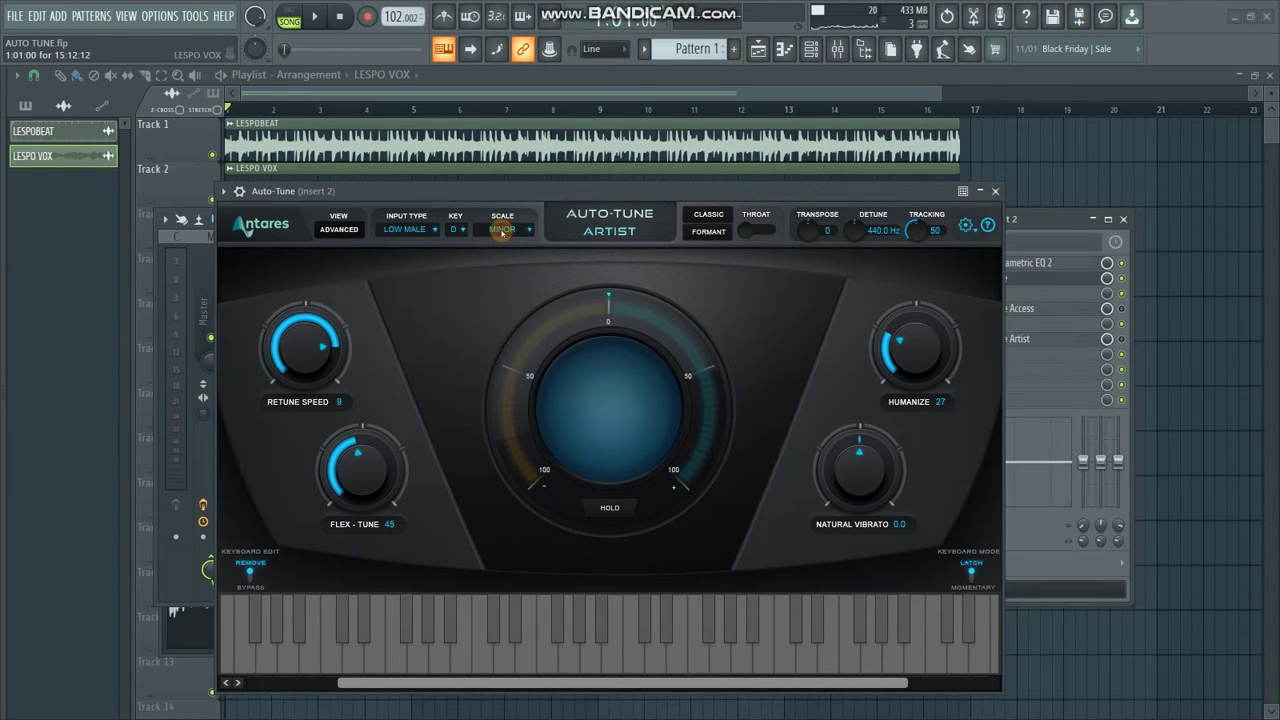
# Examine the available scale, key and input type options in the Auto-Tune plugin without changing them
pyautogui.click(502, 230)
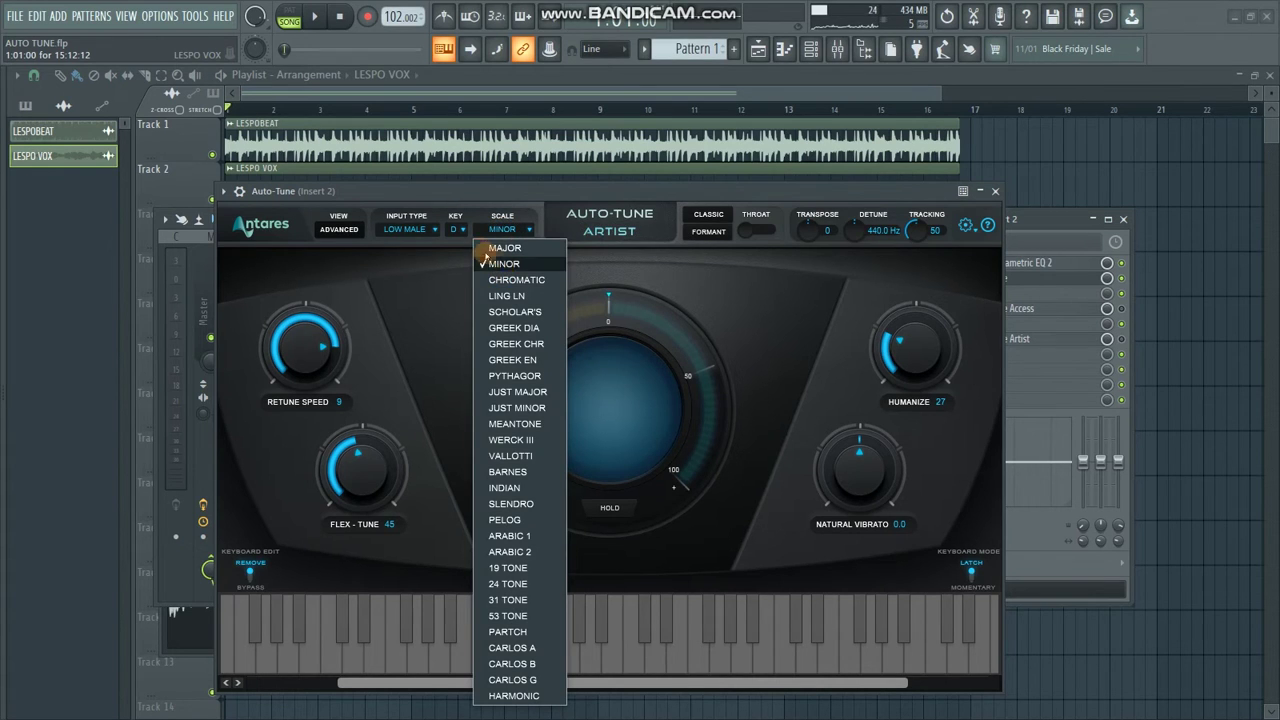
pyautogui.click(456, 229)
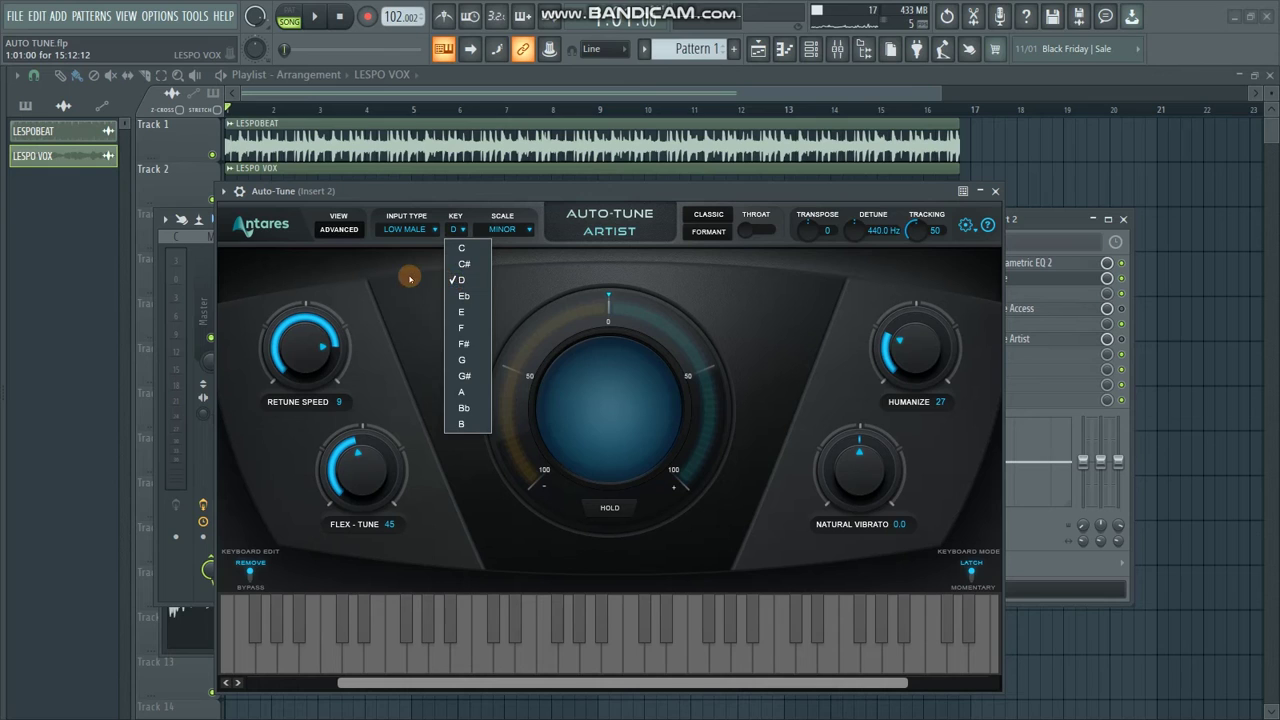
pyautogui.click(409, 279)
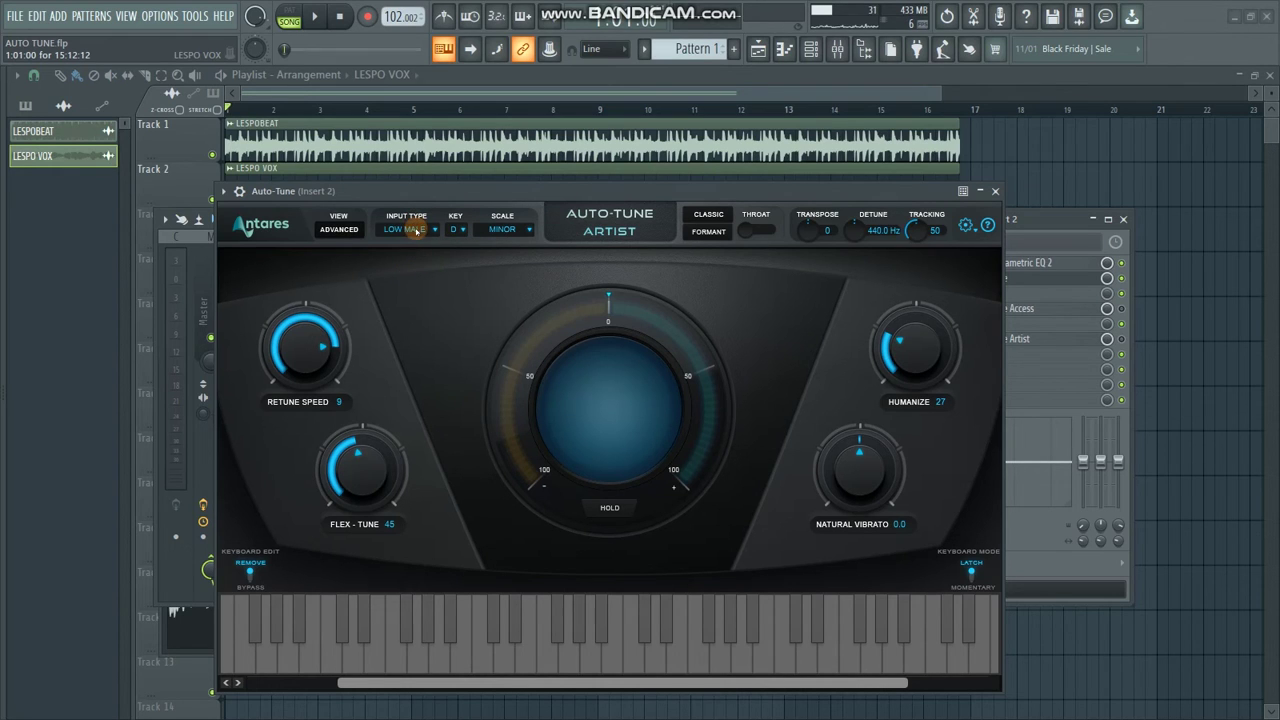
pyautogui.click(416, 231)
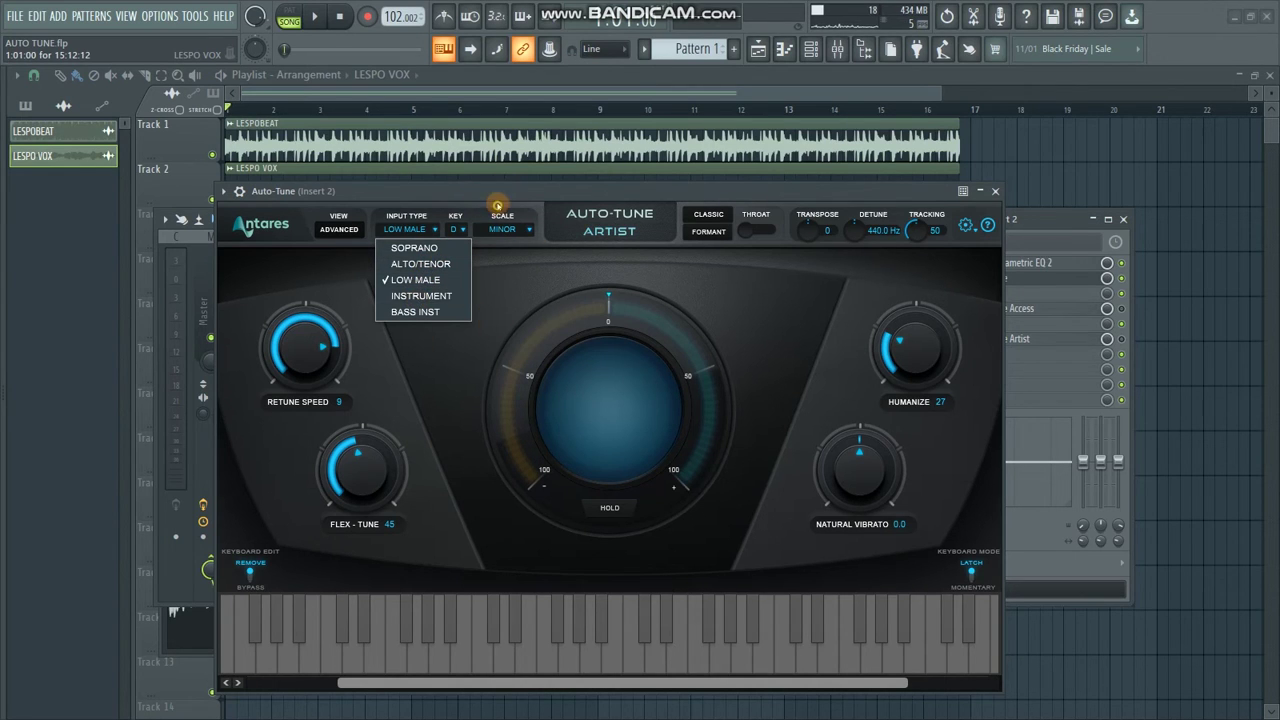
pyautogui.click(496, 200)
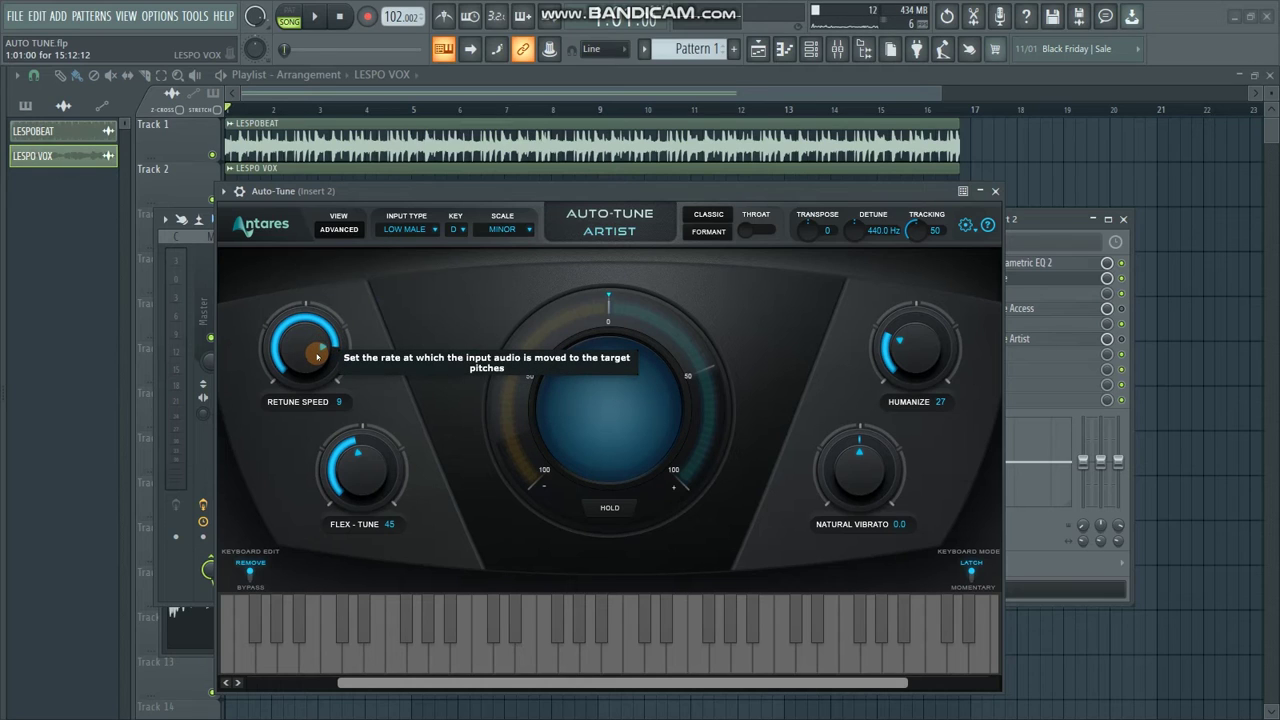
# Set Retune Speed, Flex-Tune and Humanize to 0 in Auto-Tune, and play a section of the song
pyautogui.moveTo(316, 358); pyautogui.dragTo(323, 286)
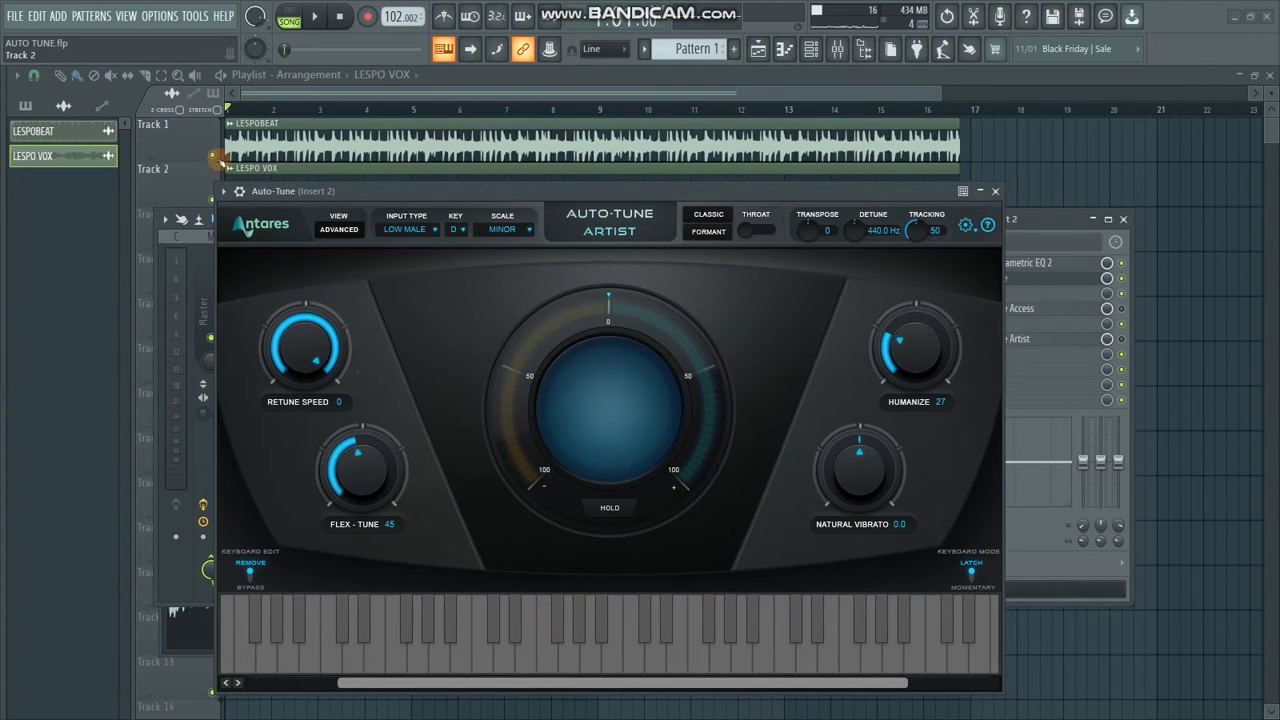
pyautogui.moveTo(337, 194)
pyautogui.mouseDown()
pyautogui.moveTo(370, 194)
pyautogui.moveTo(367, 212)
pyautogui.moveTo(340, 210)
pyautogui.mouseUp()
pyautogui.moveTo(342, 463); pyautogui.dragTo(334, 598)
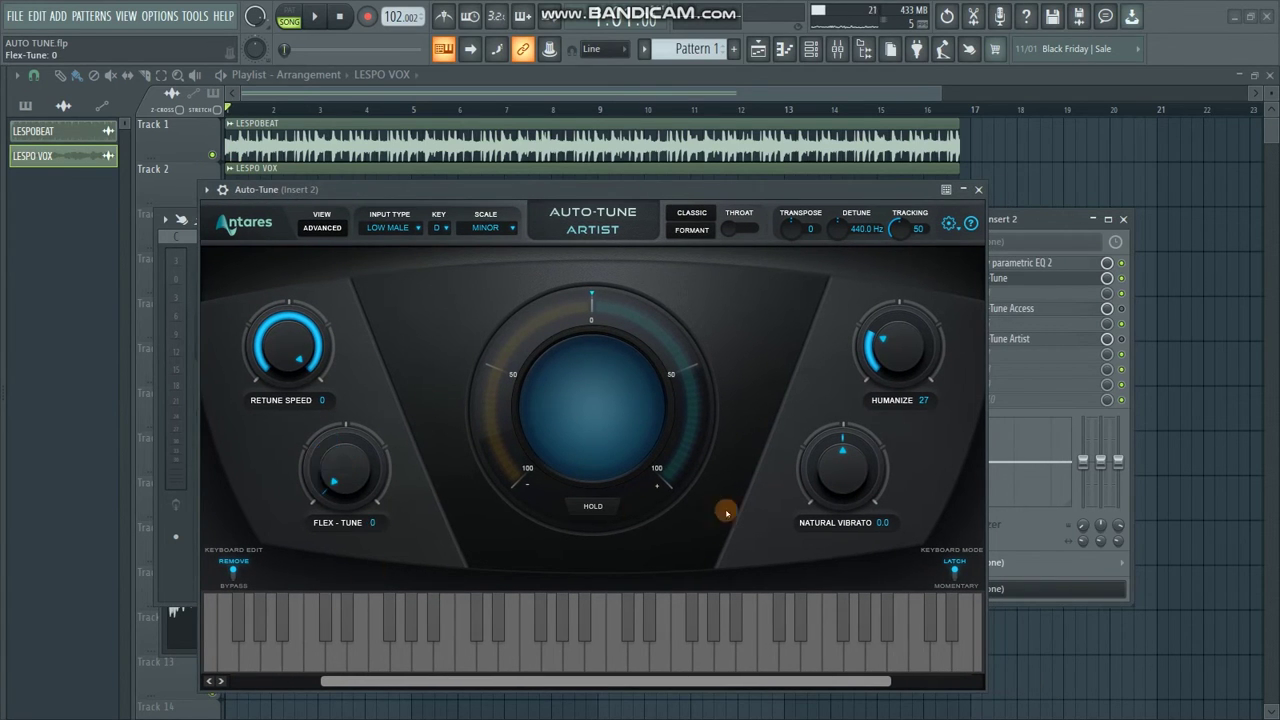
pyautogui.moveTo(881, 362); pyautogui.dragTo(899, 510)
pyautogui.press('space')
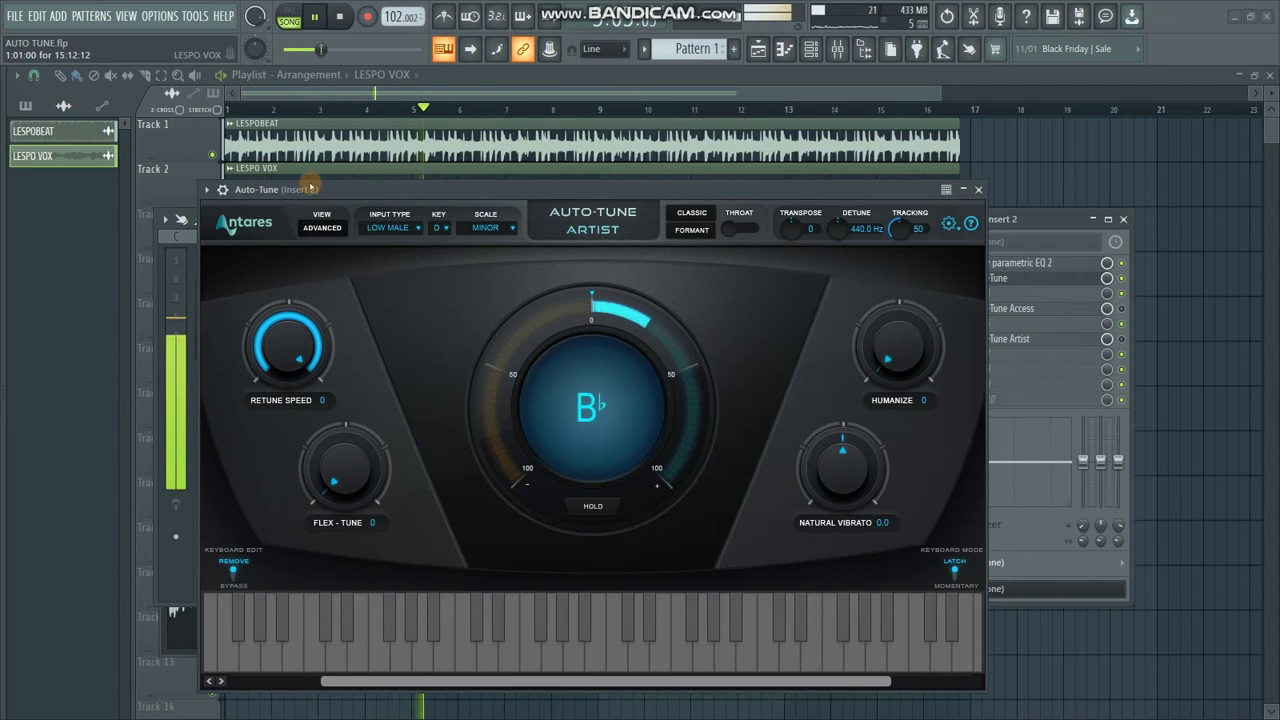
pyautogui.click(318, 19)
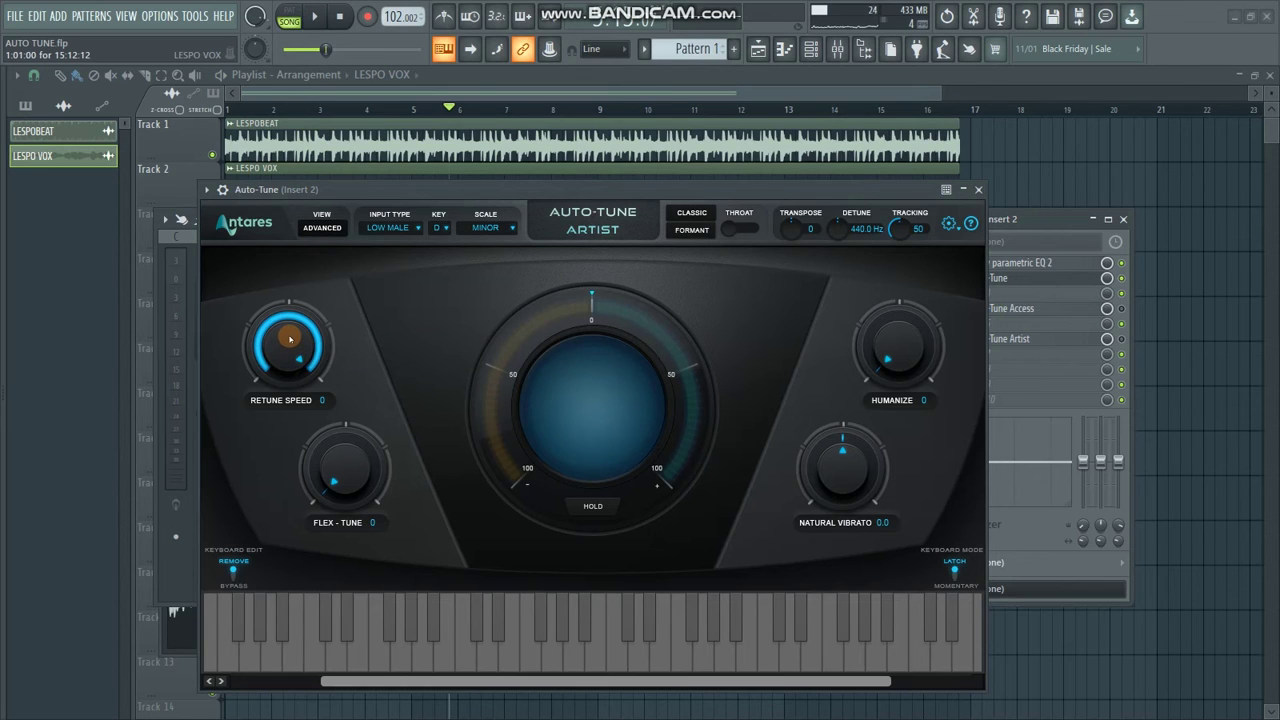
# Set Retune Speed to 13, raise it to 400 while the song plays, and pause playback
pyautogui.moveTo(300, 357); pyautogui.dragTo(296, 362)
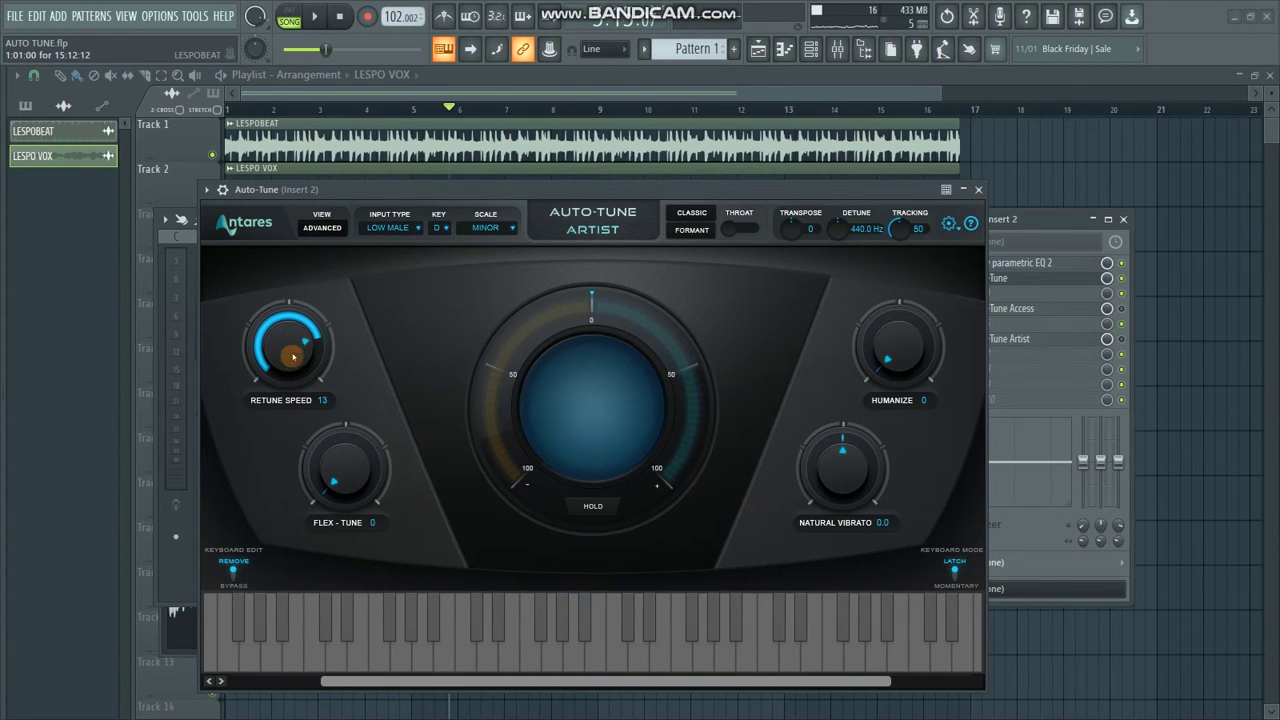
pyautogui.click(312, 17)
pyautogui.moveTo(296, 380); pyautogui.dragTo(299, 502)
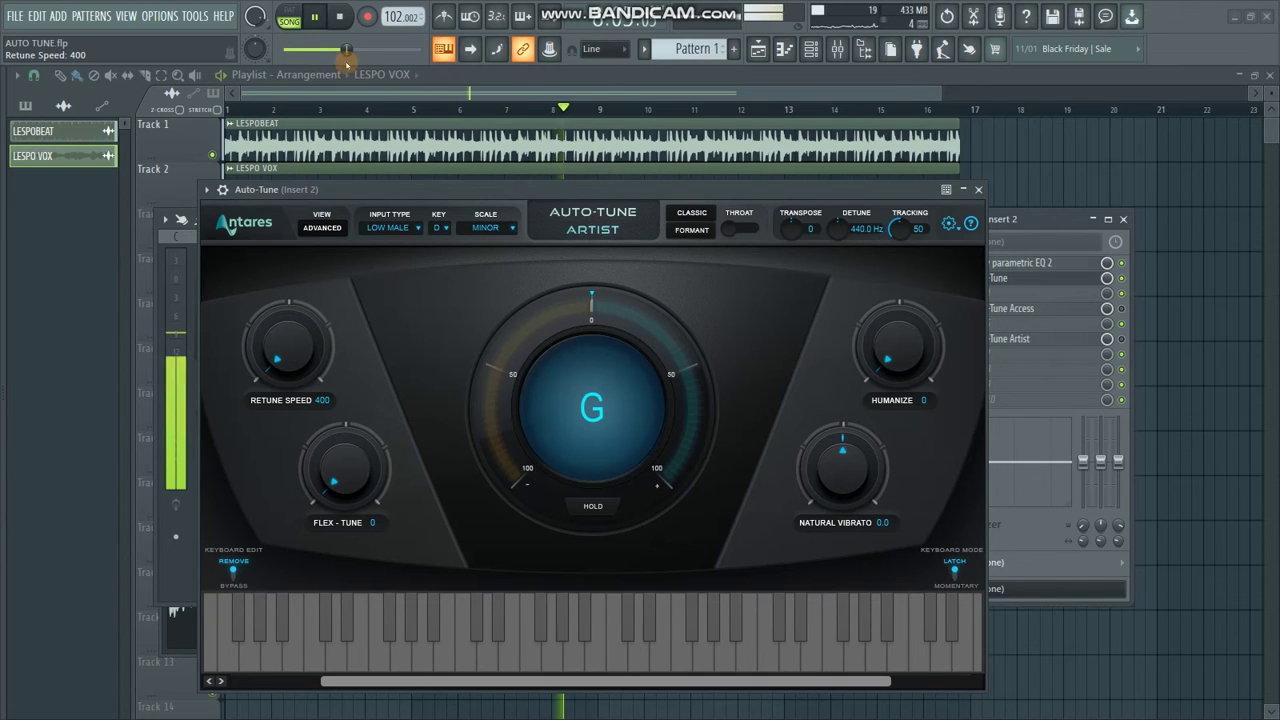
pyautogui.press('space')
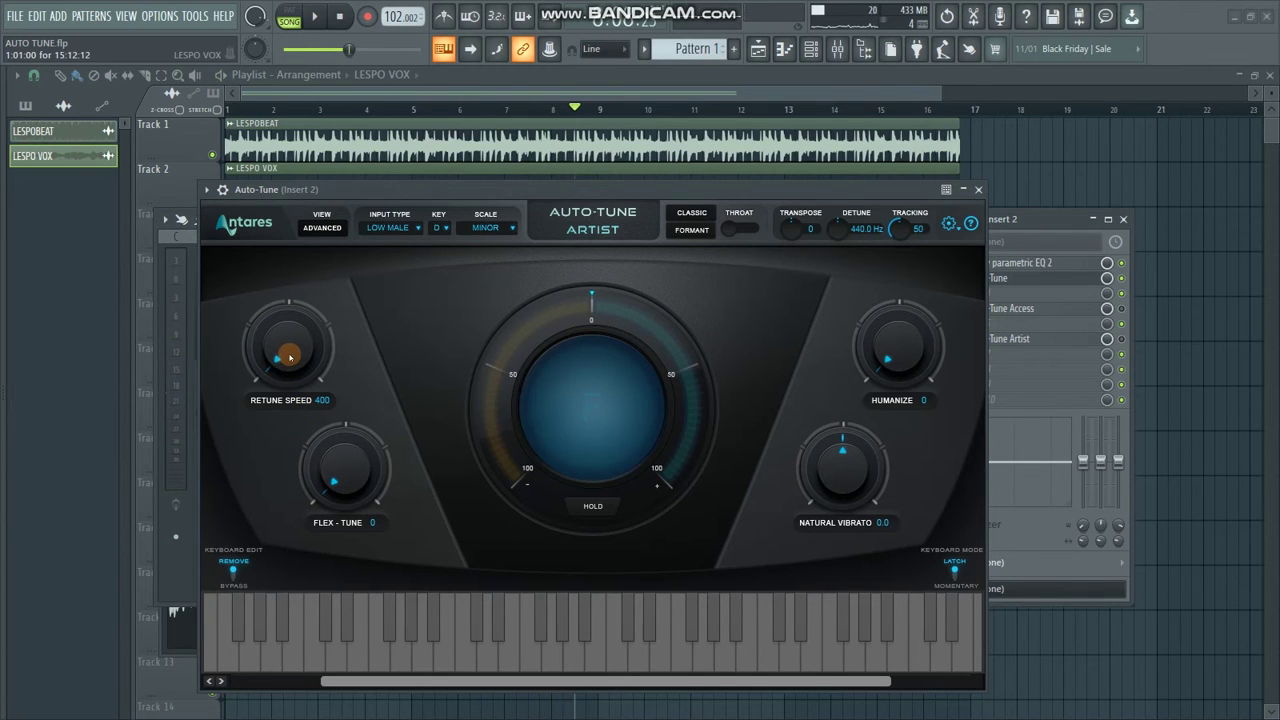
# Lower Retune Speed to 54 and 8, adjust it to 12 while the song plays, and pause playback
pyautogui.moveTo(289, 356); pyautogui.dragTo(296, 259)
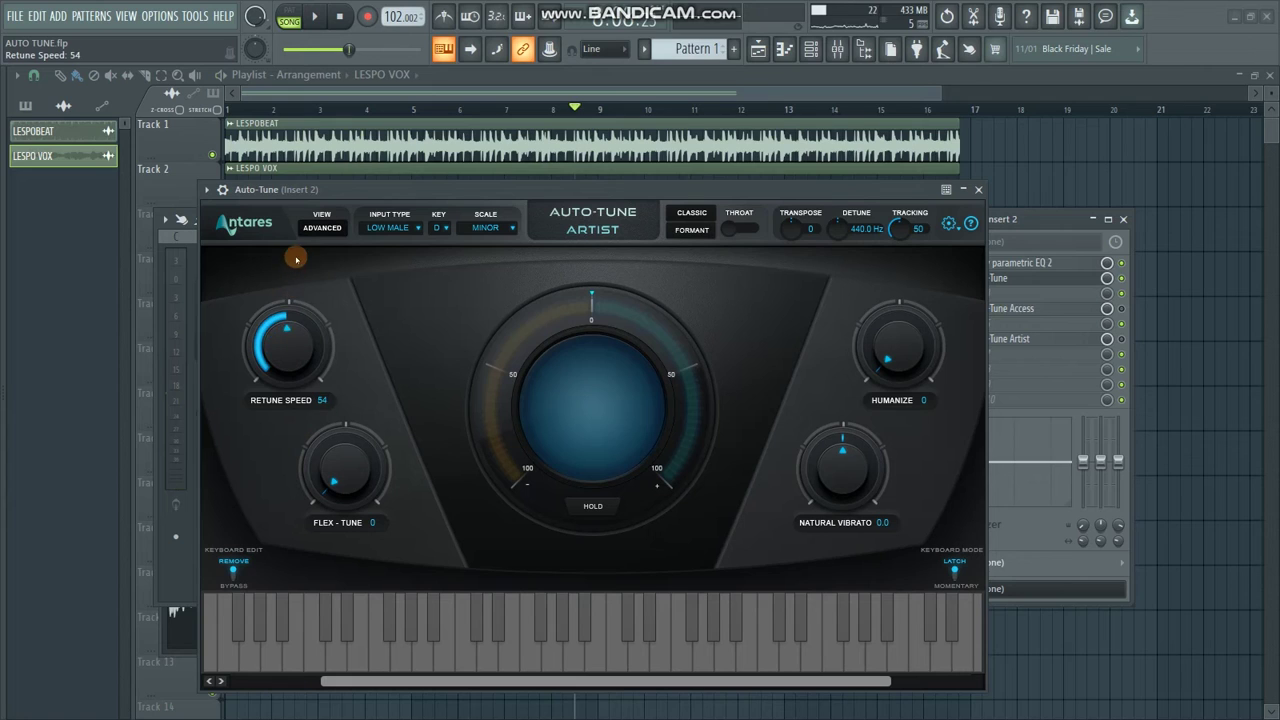
pyautogui.moveTo(286, 371); pyautogui.dragTo(306, 318)
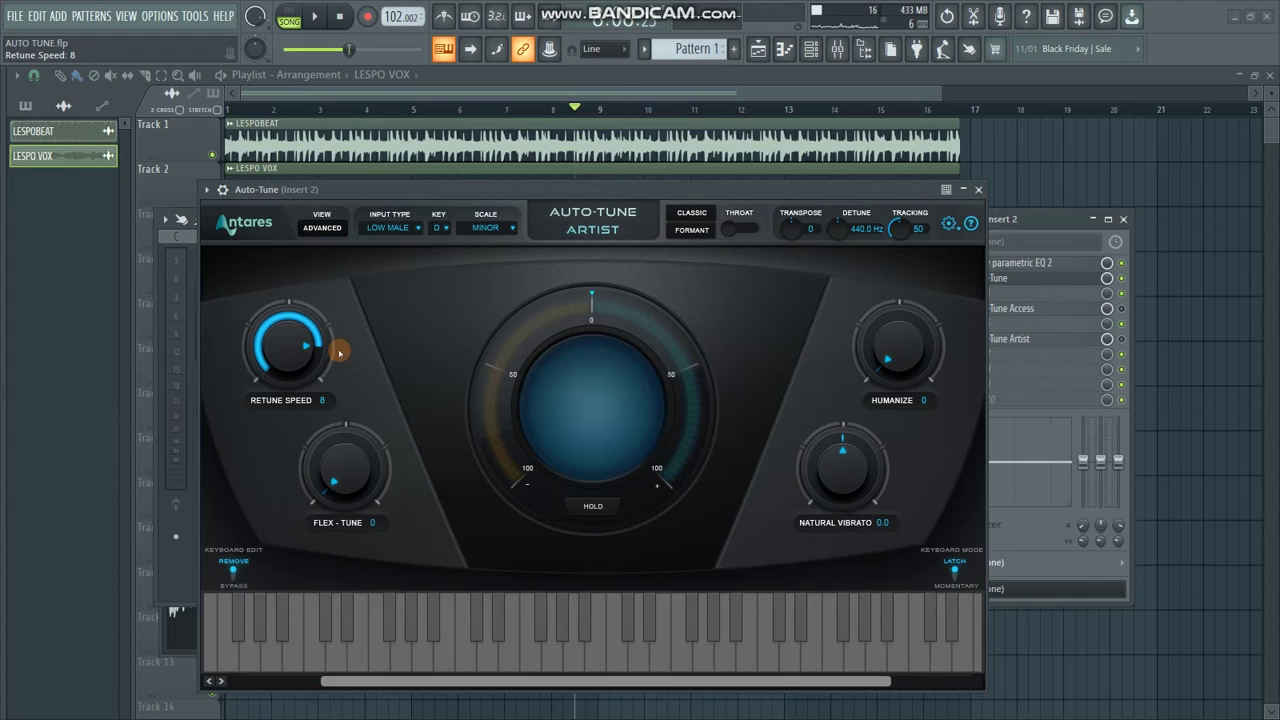
pyautogui.click(314, 16)
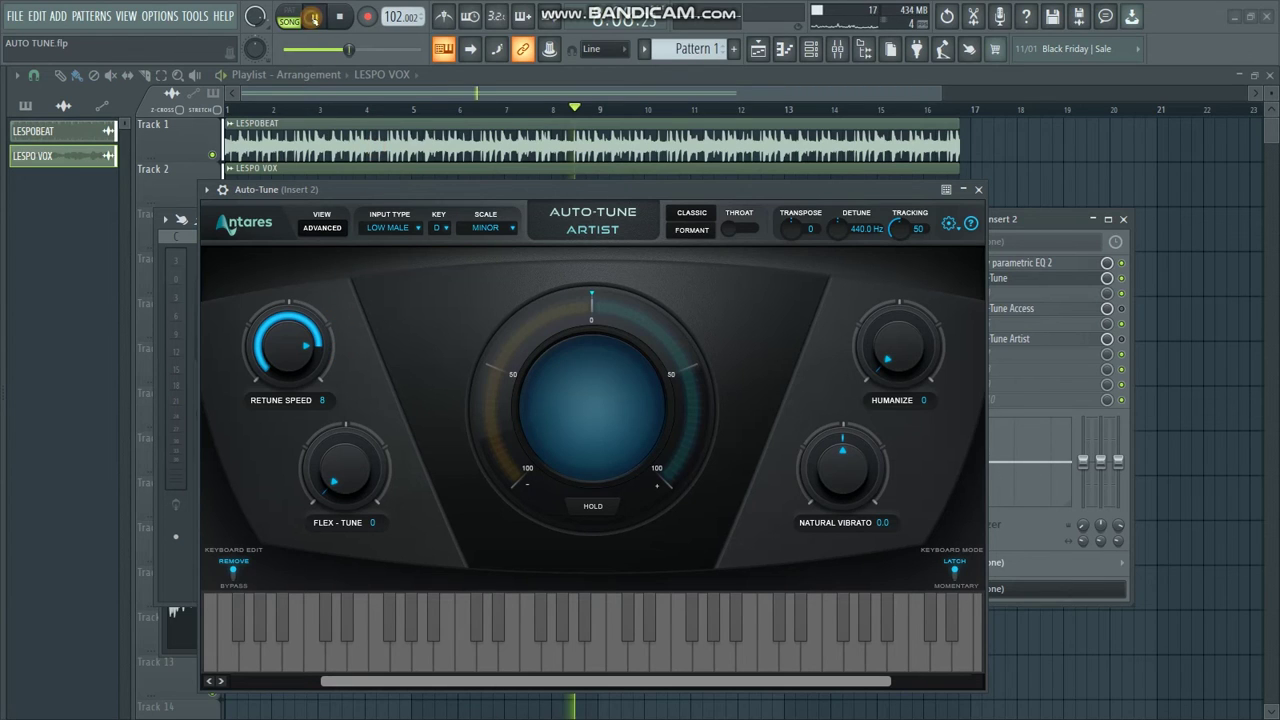
pyautogui.scroll(4, 306, 357)
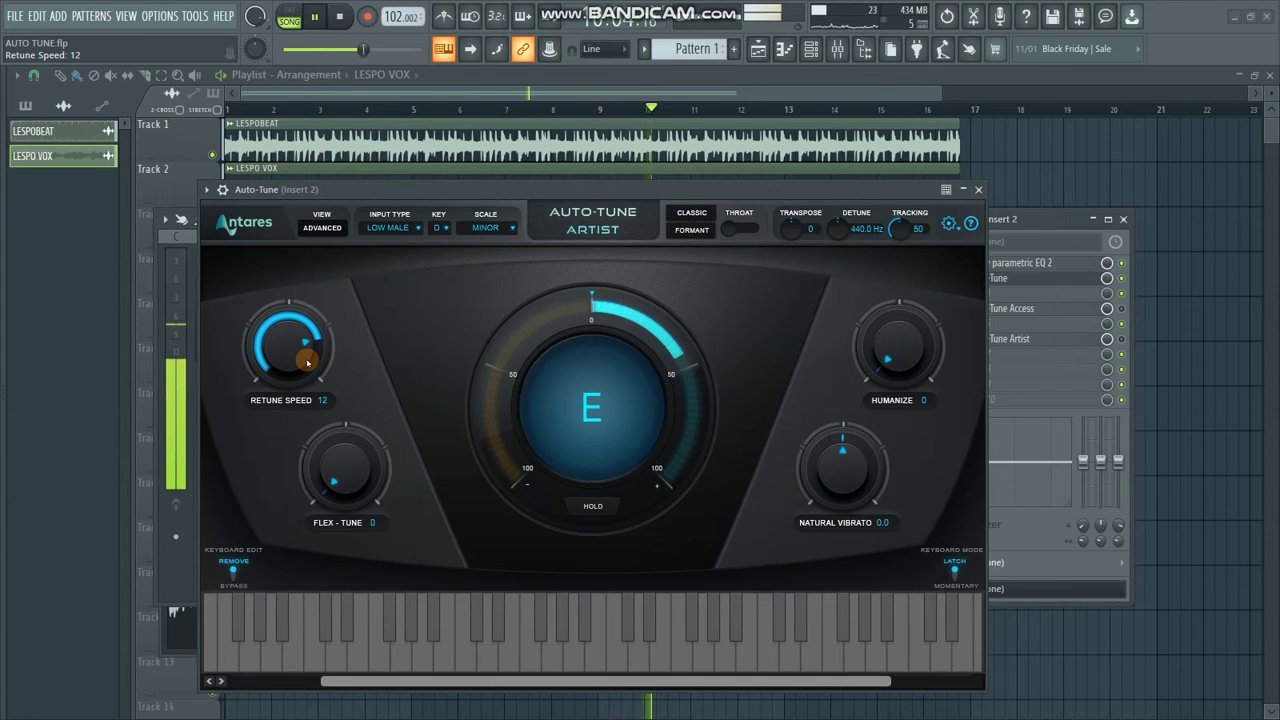
pyautogui.click(315, 17)
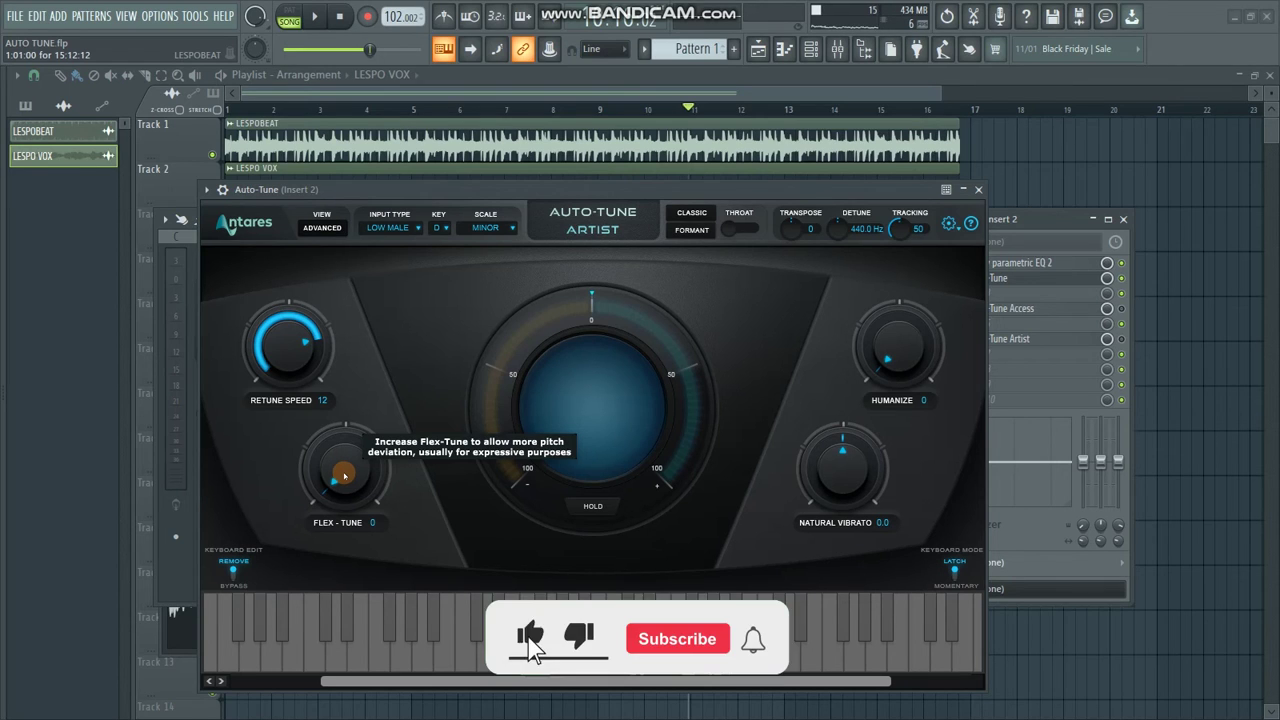
# Resume the song, raise Flex-Tune to 100, reduce it to 50 during playback, and pause
pyautogui.click(314, 16)
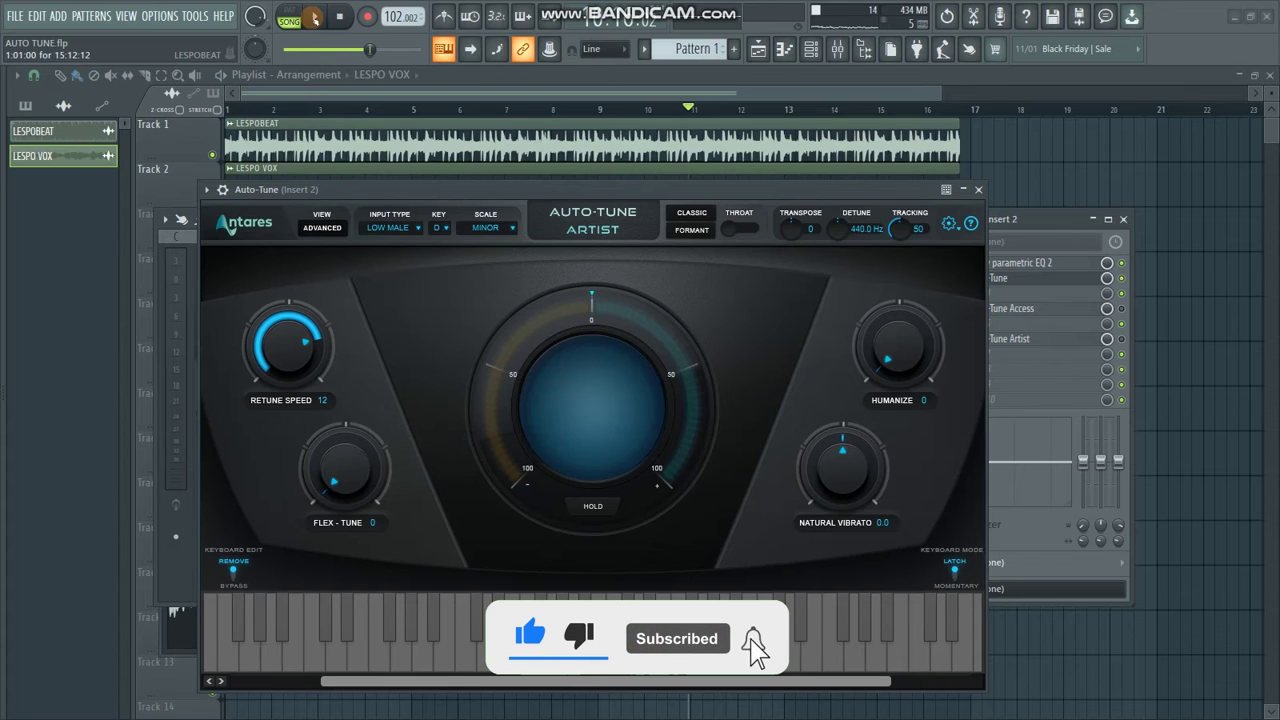
pyautogui.moveTo(345, 480); pyautogui.dragTo(395, 367)
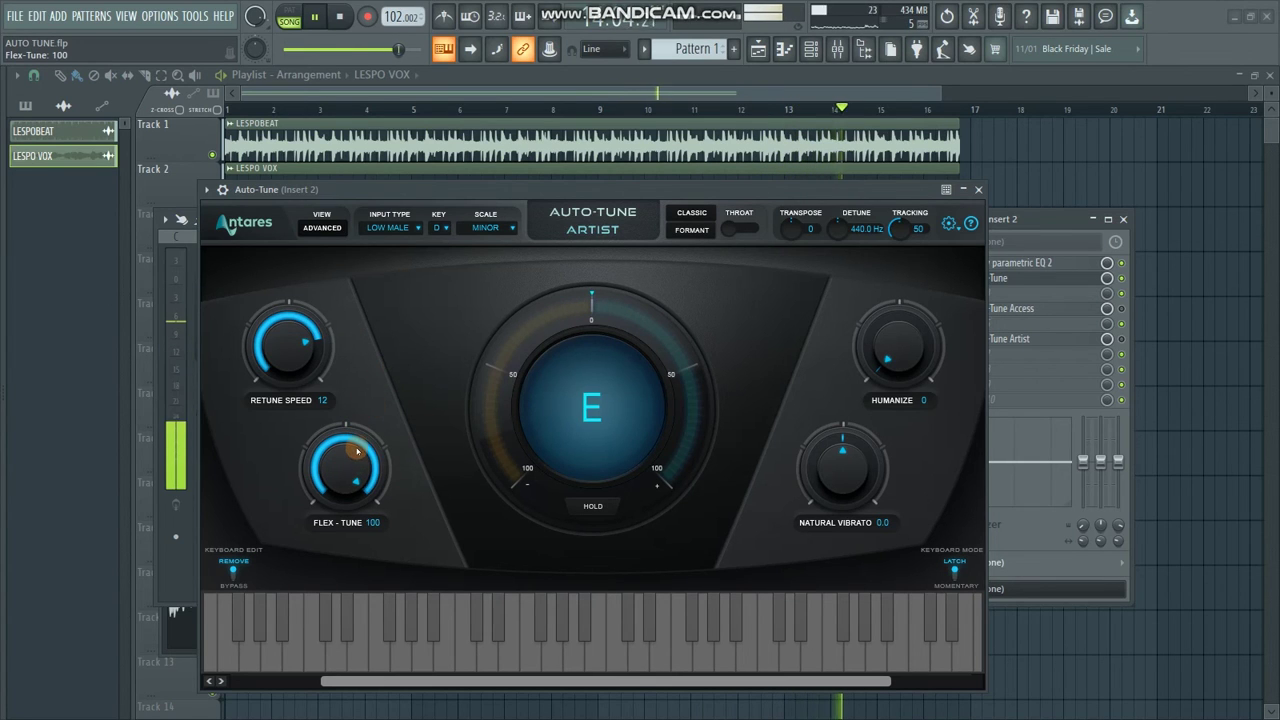
pyautogui.moveTo(350, 460)
pyautogui.mouseDown()
pyautogui.moveTo(358, 502)
pyautogui.moveTo(343, 460)
pyautogui.moveTo(363, 500)
pyautogui.moveTo(358, 470)
pyautogui.moveTo(337, 451)
pyautogui.mouseUp()
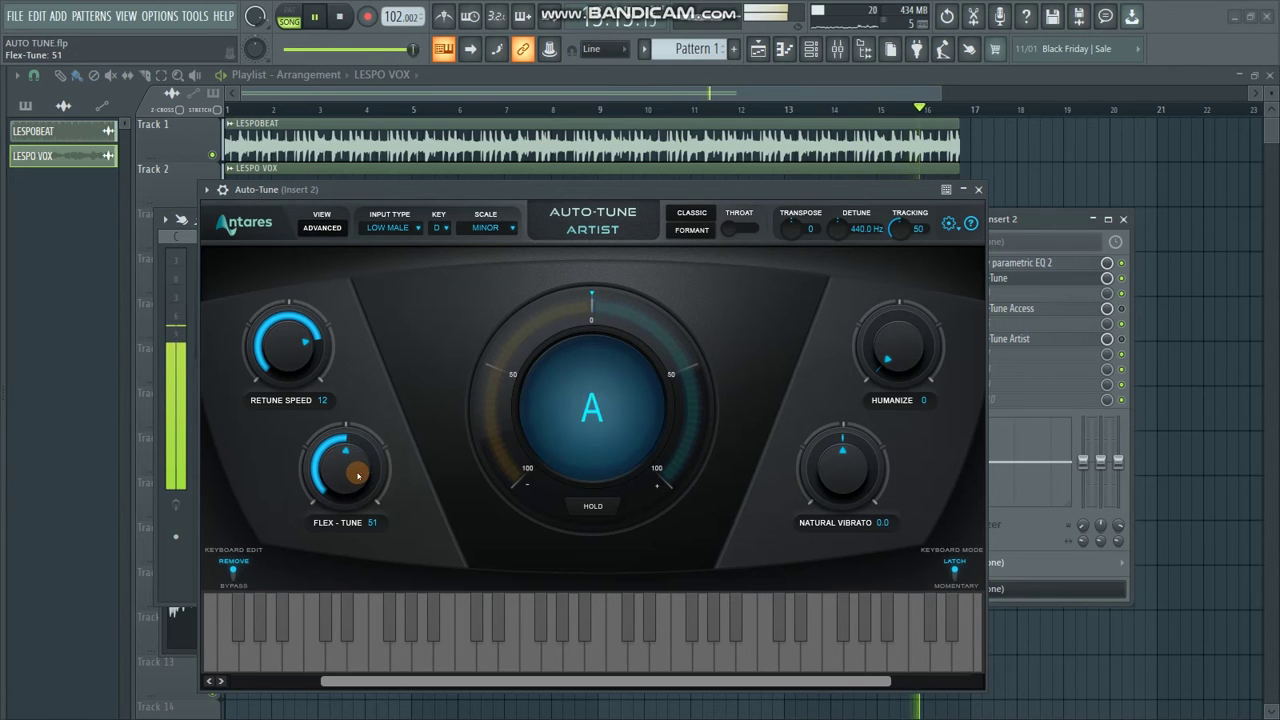
pyautogui.press('space')
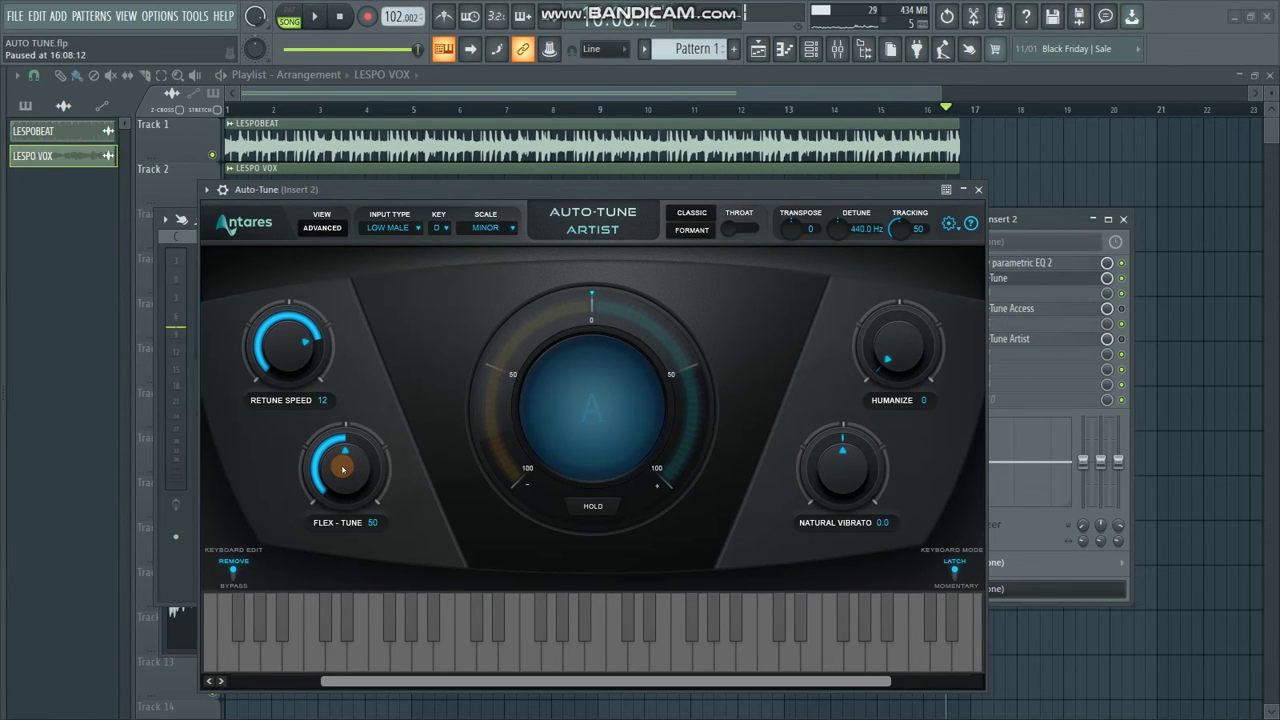
# Play the song with Flex-Tune at 100, lower it to 71 and 27 during playback, and pause
pyautogui.moveTo(346, 474); pyautogui.dragTo(368, 399)
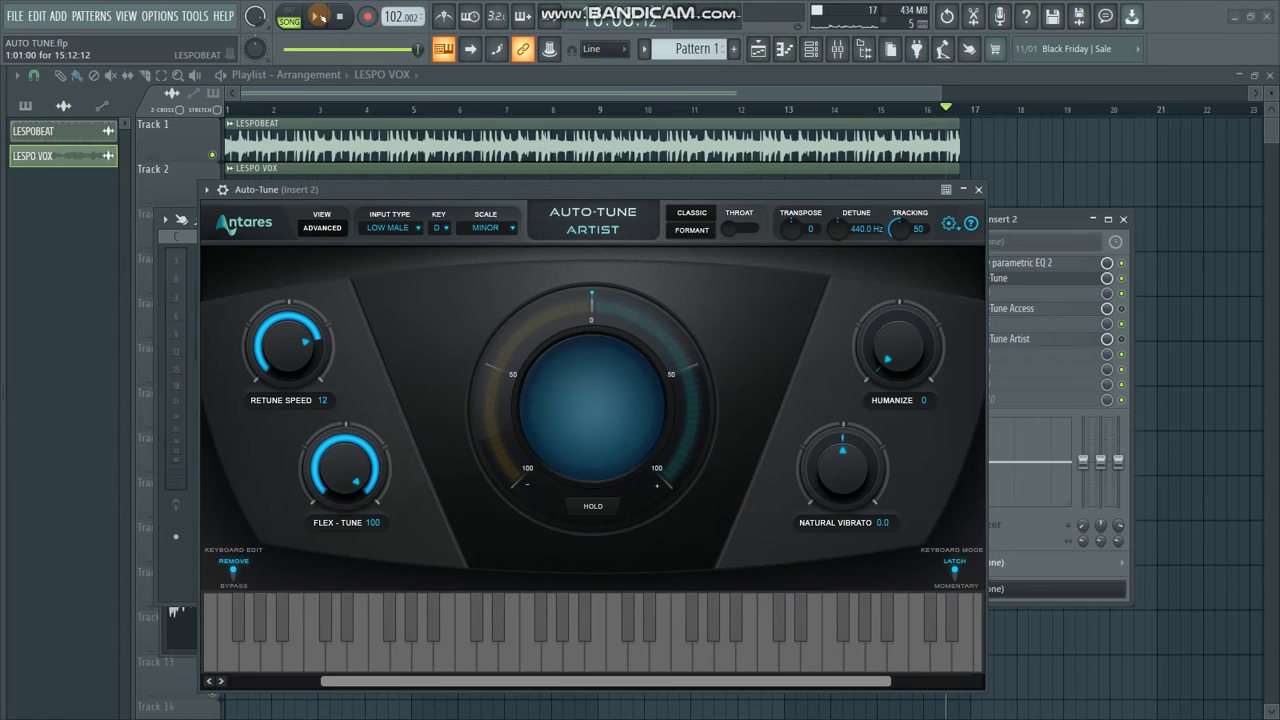
pyautogui.click(318, 16)
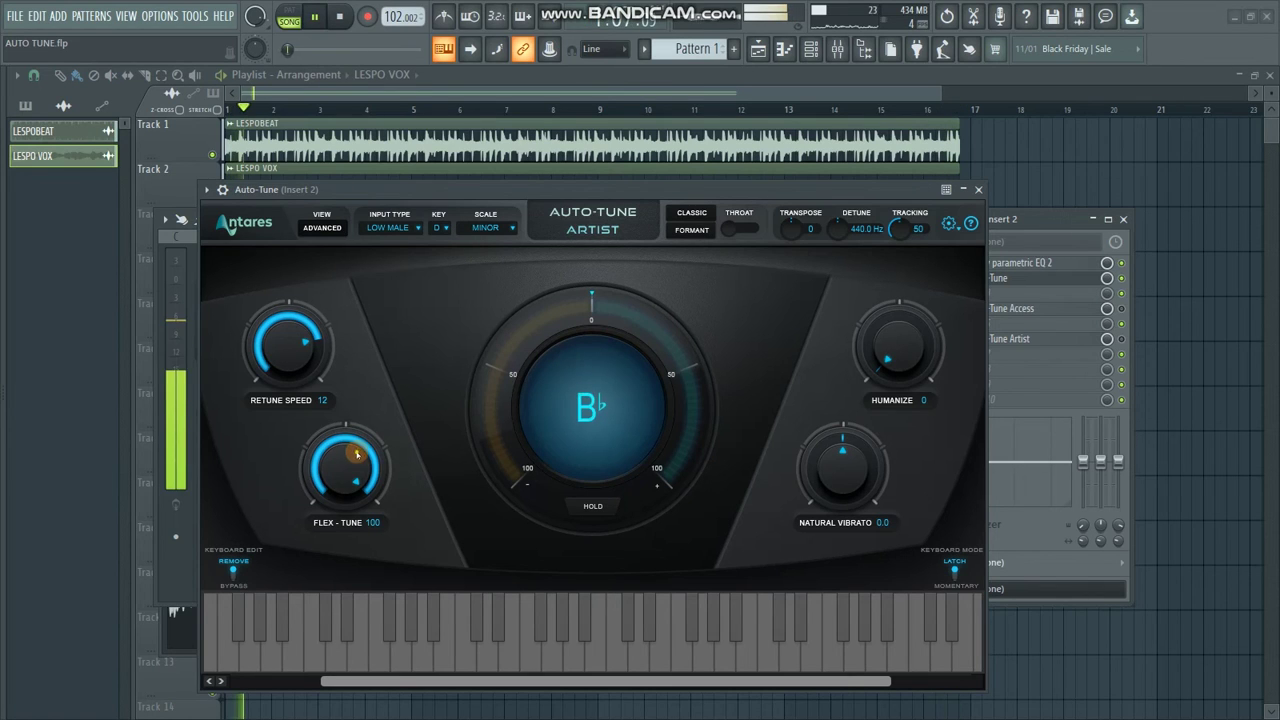
pyautogui.moveTo(357, 455); pyautogui.dragTo(352, 480)
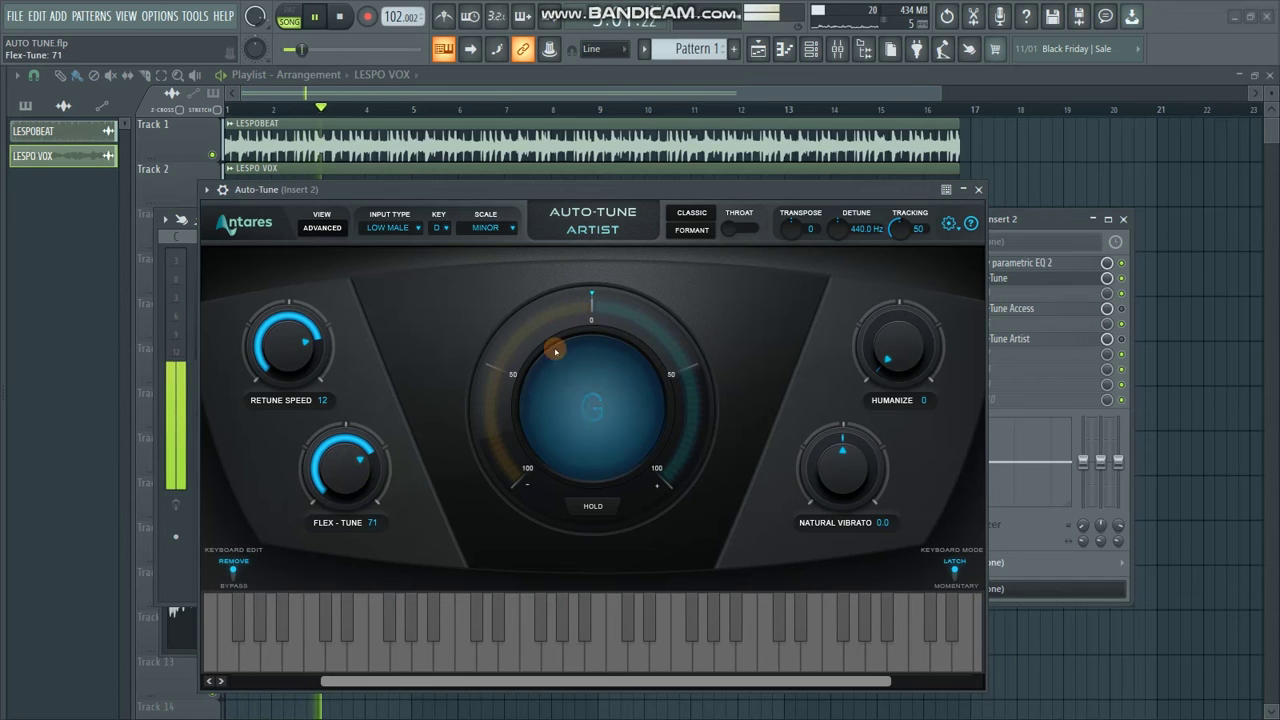
pyautogui.moveTo(339, 459); pyautogui.dragTo(349, 500)
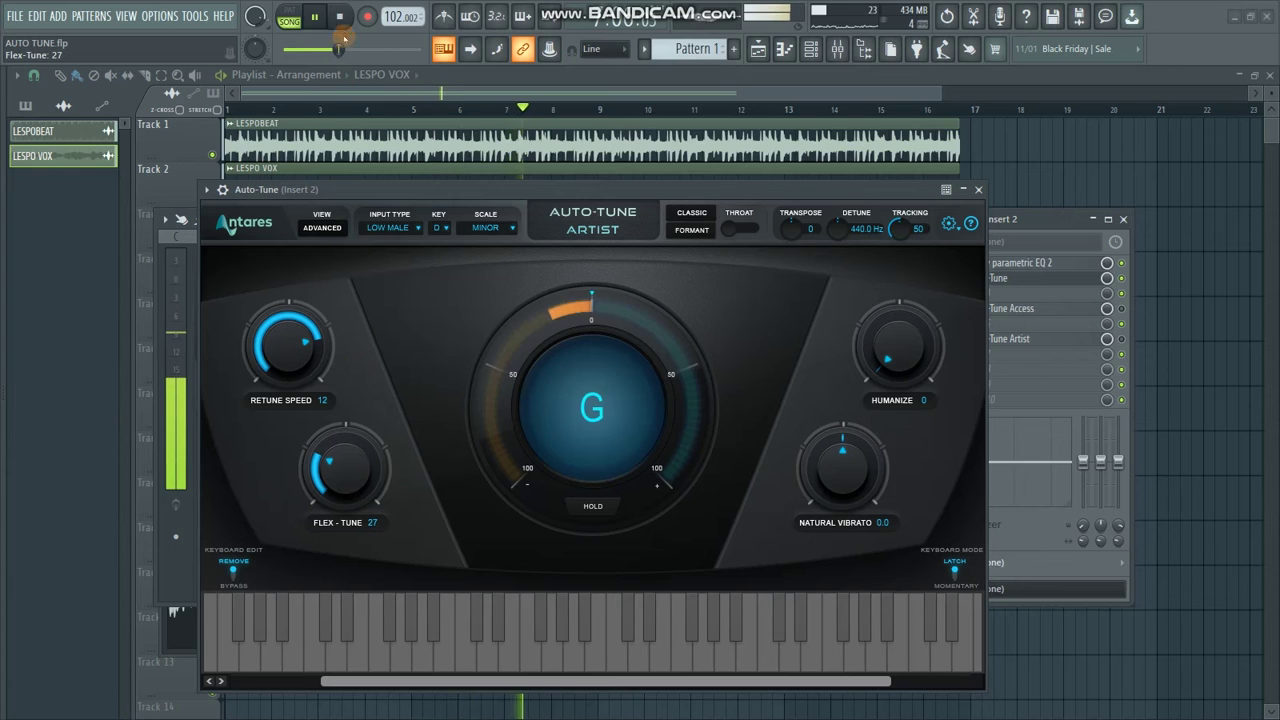
pyautogui.press('space')
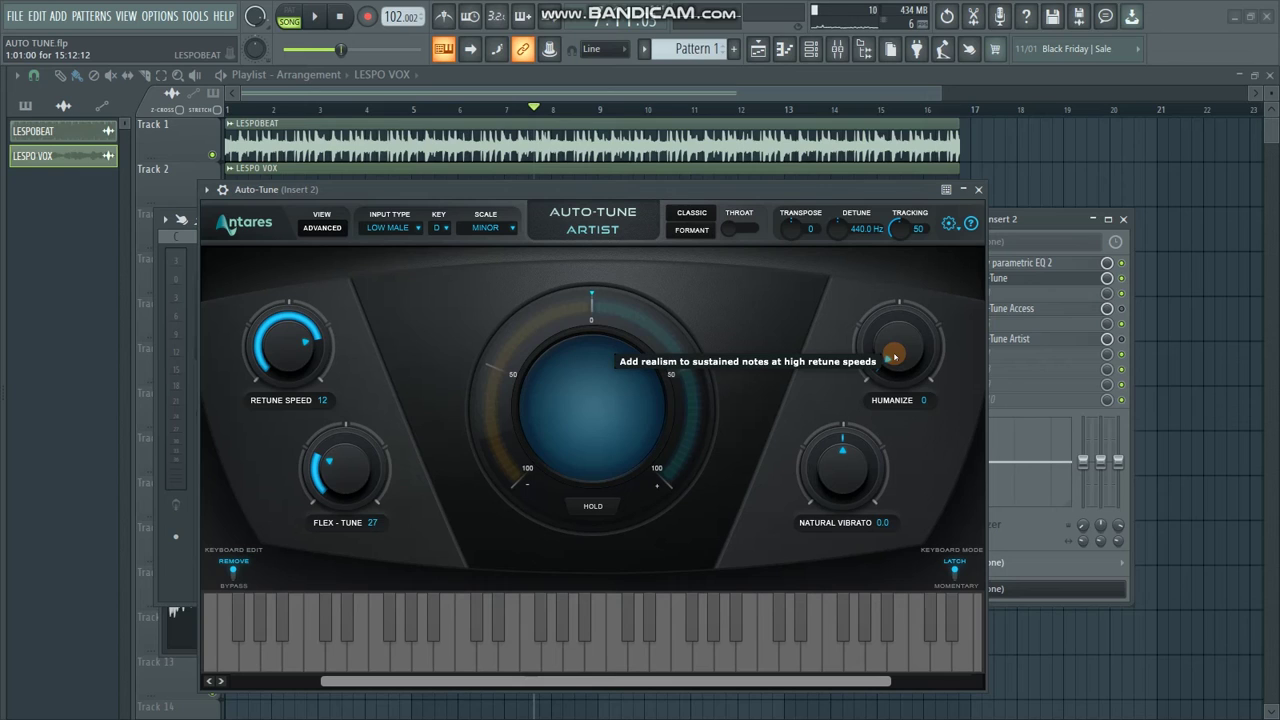
# Set Humanize to 6, play the song while raising Humanize to 97, and pause playback
pyautogui.moveTo(893, 355); pyautogui.dragTo(894, 333)
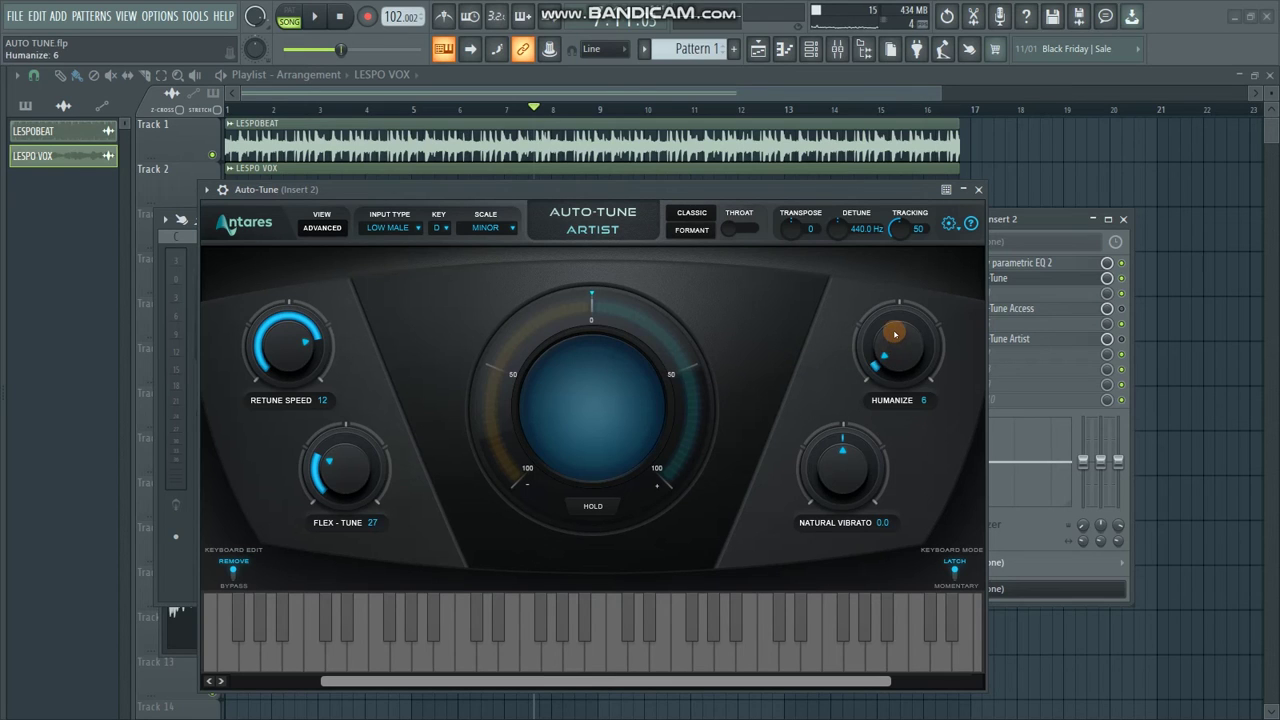
pyautogui.click(313, 15)
pyautogui.moveTo(902, 357); pyautogui.dragTo(919, 270)
pyautogui.moveTo(909, 339); pyautogui.dragTo(921, 286)
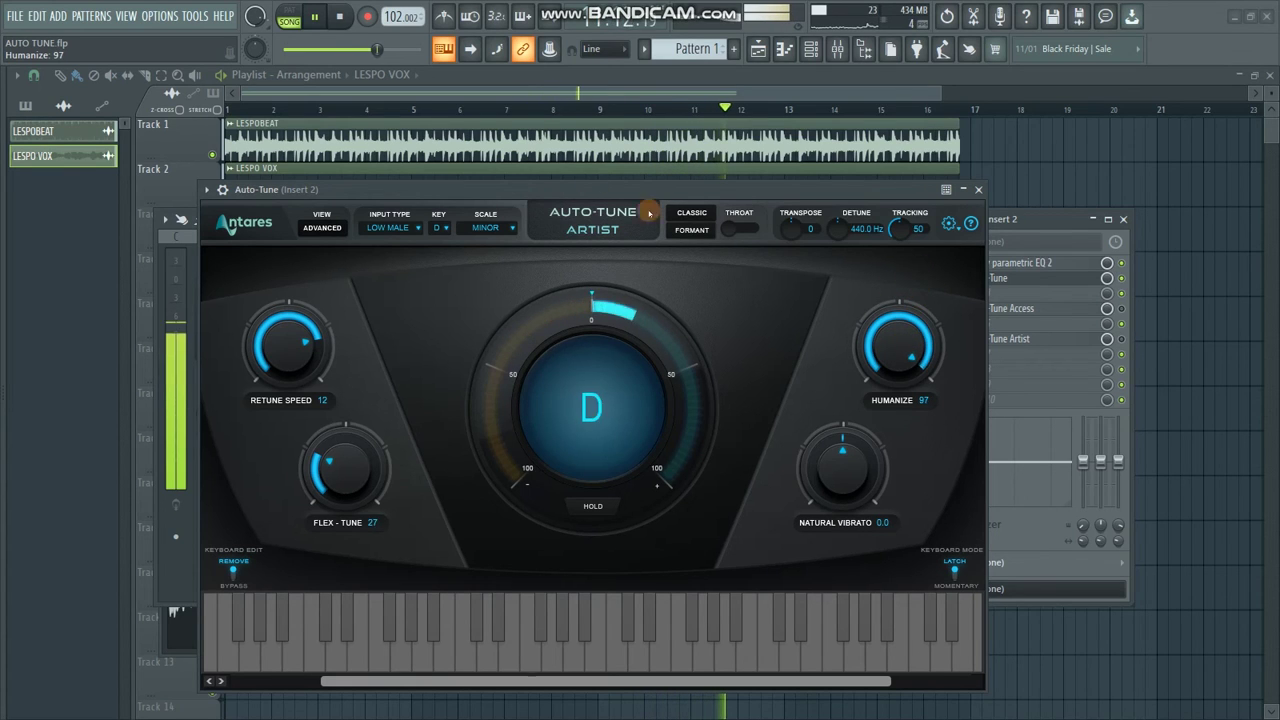
pyautogui.click(317, 17)
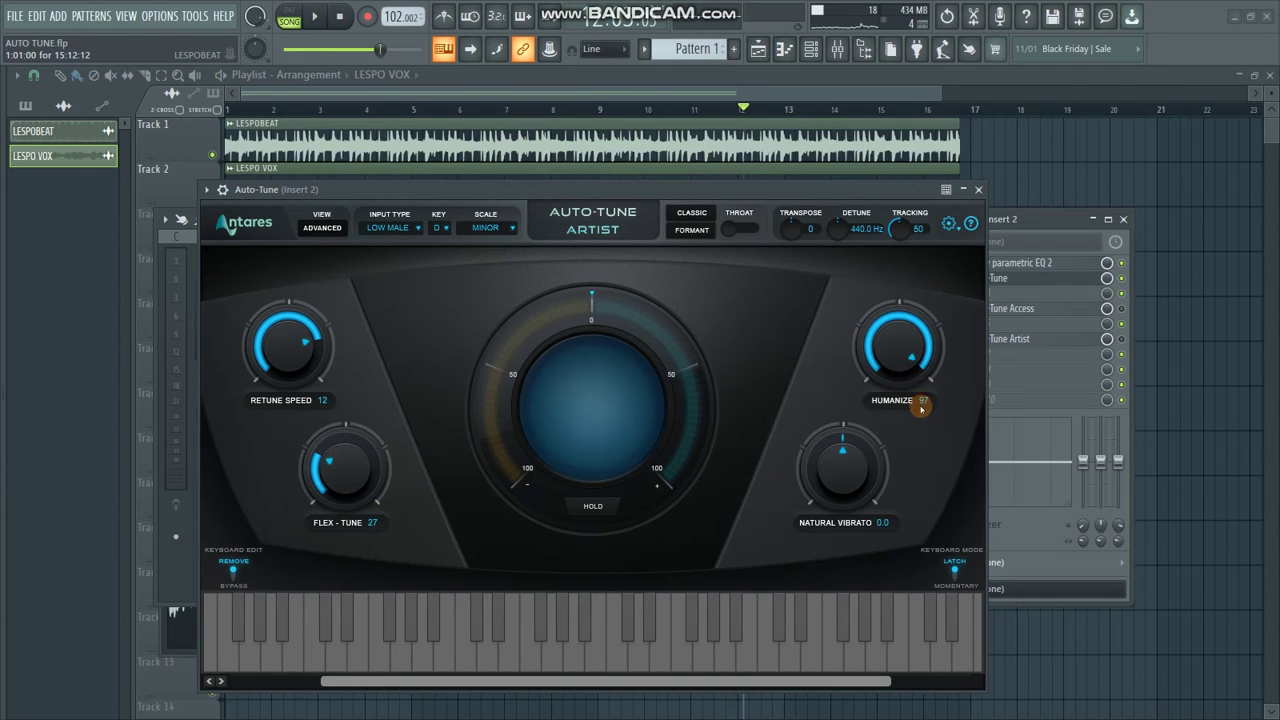
# Raise Humanize to 100, drop it to 0, resume the song and set it to 31 during playback, and pause
pyautogui.moveTo(927, 404); pyautogui.dragTo(907, 322)
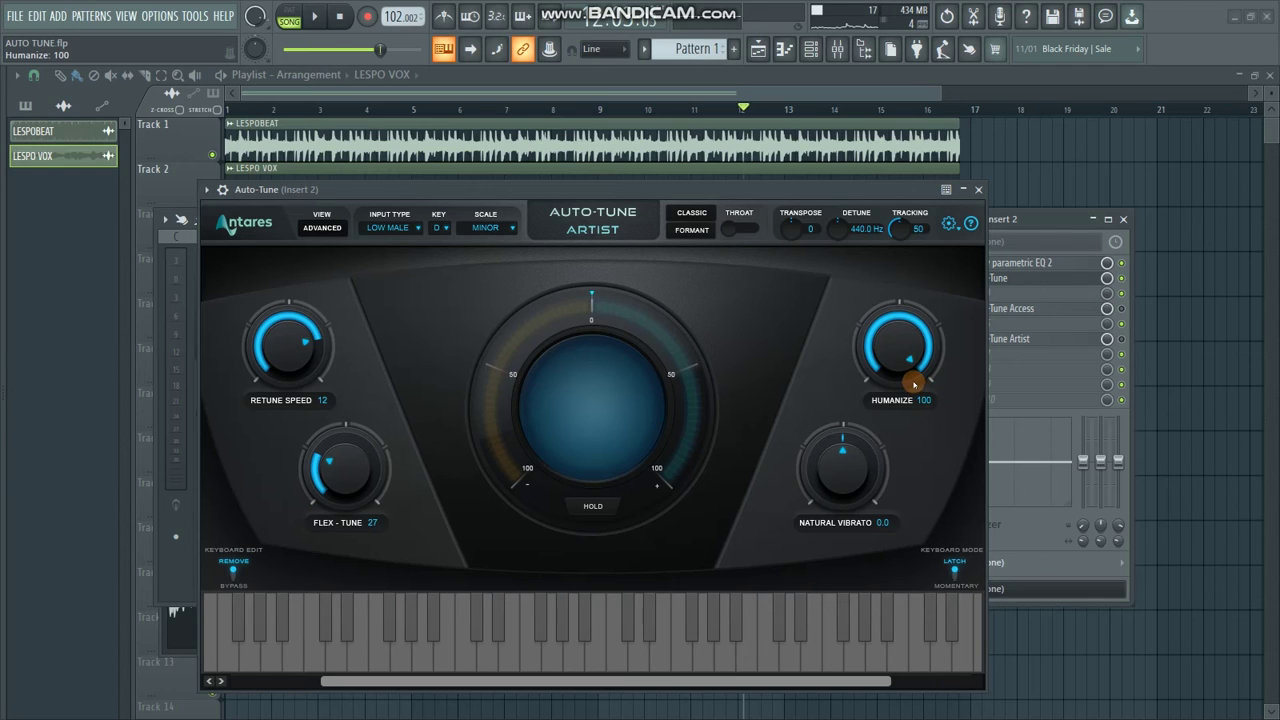
pyautogui.moveTo(902, 388); pyautogui.dragTo(898, 596)
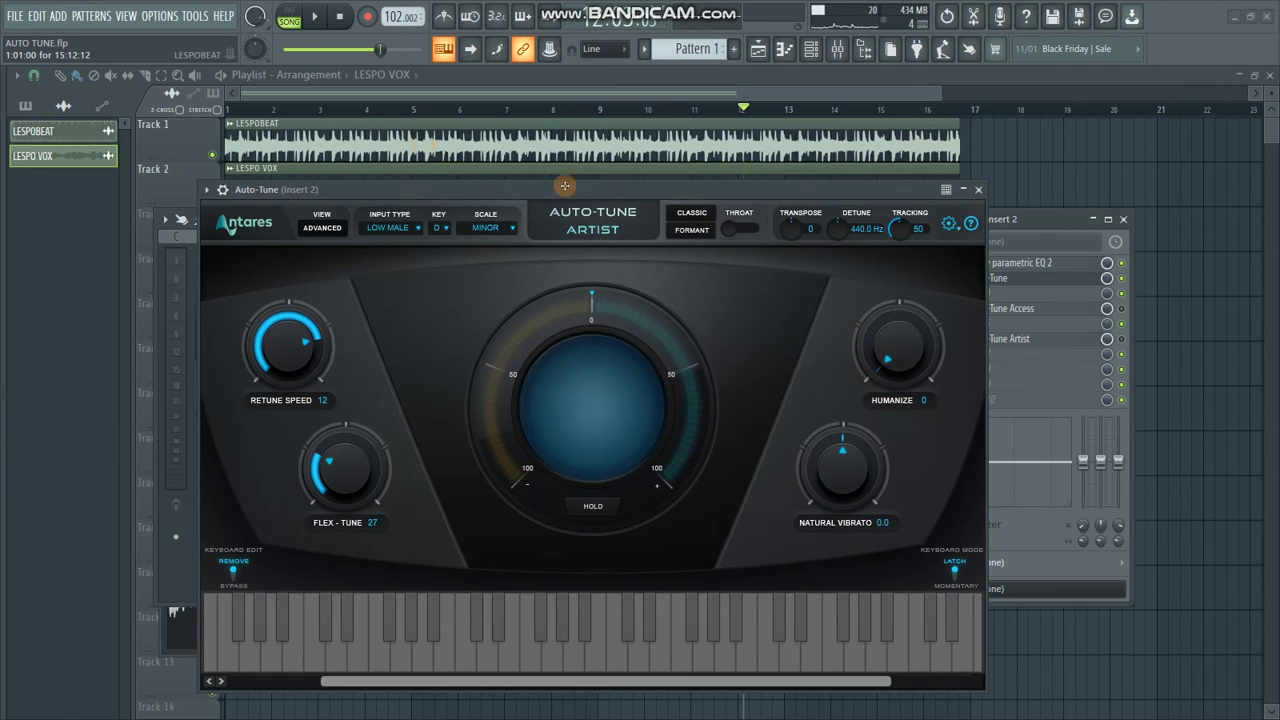
pyautogui.click(316, 21)
pyautogui.moveTo(903, 349)
pyautogui.mouseDown()
pyautogui.moveTo(897, 320)
pyautogui.moveTo(916, 268)
pyautogui.moveTo(910, 362)
pyautogui.moveTo(894, 336)
pyautogui.moveTo(899, 364)
pyautogui.mouseUp()
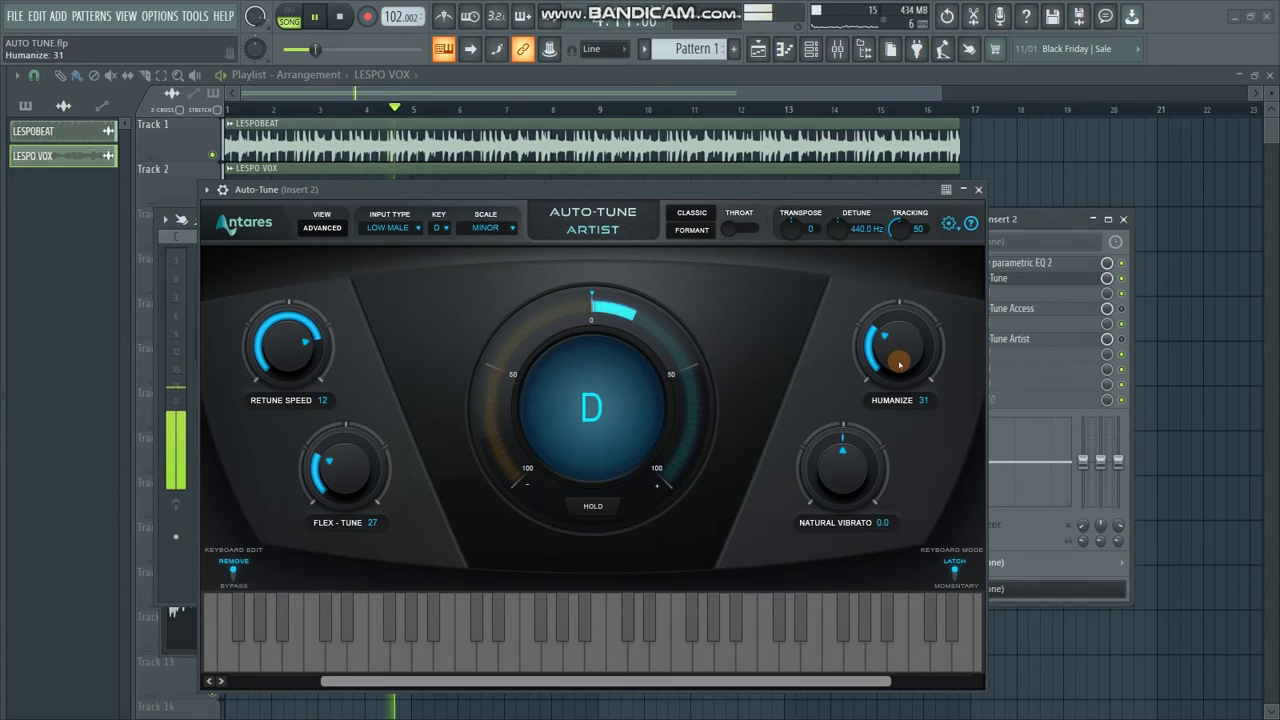
pyautogui.click(314, 16)
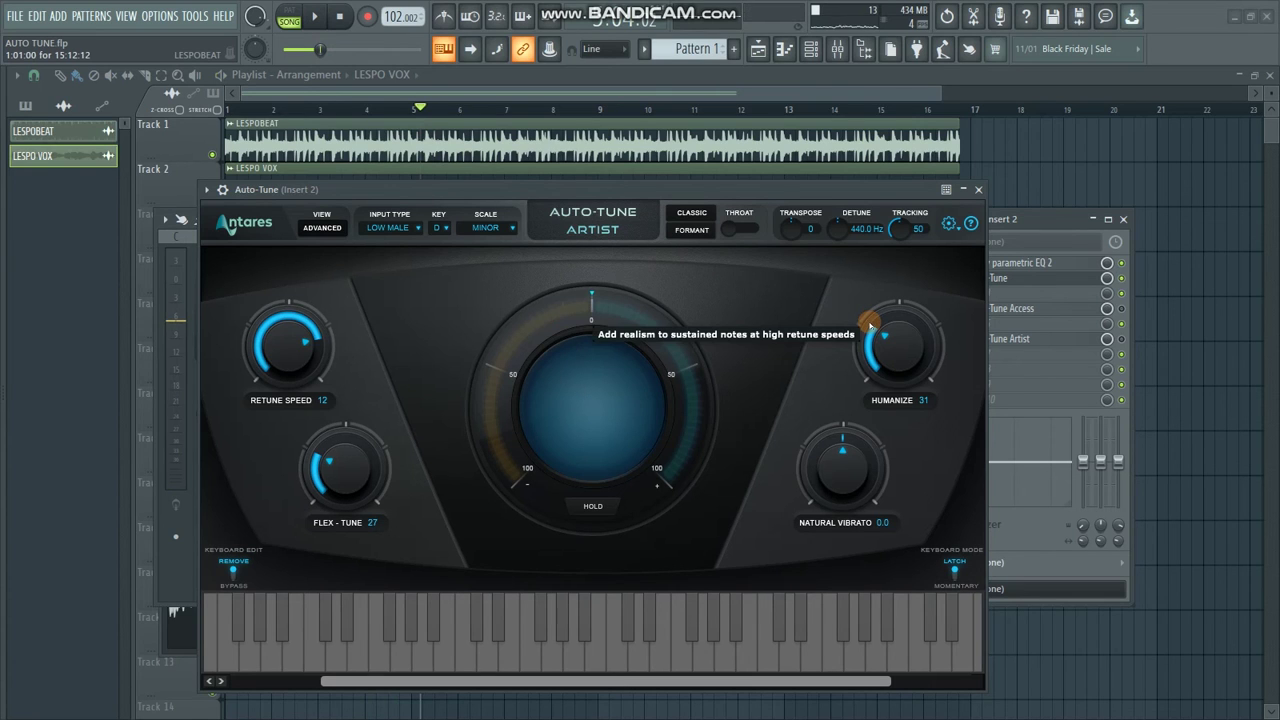
# Play the song with Natural Vibrato at 12.0 and at -12.0, reset it to 0.0, and pause playback
pyautogui.moveTo(728, 190); pyautogui.dragTo(723, 154)
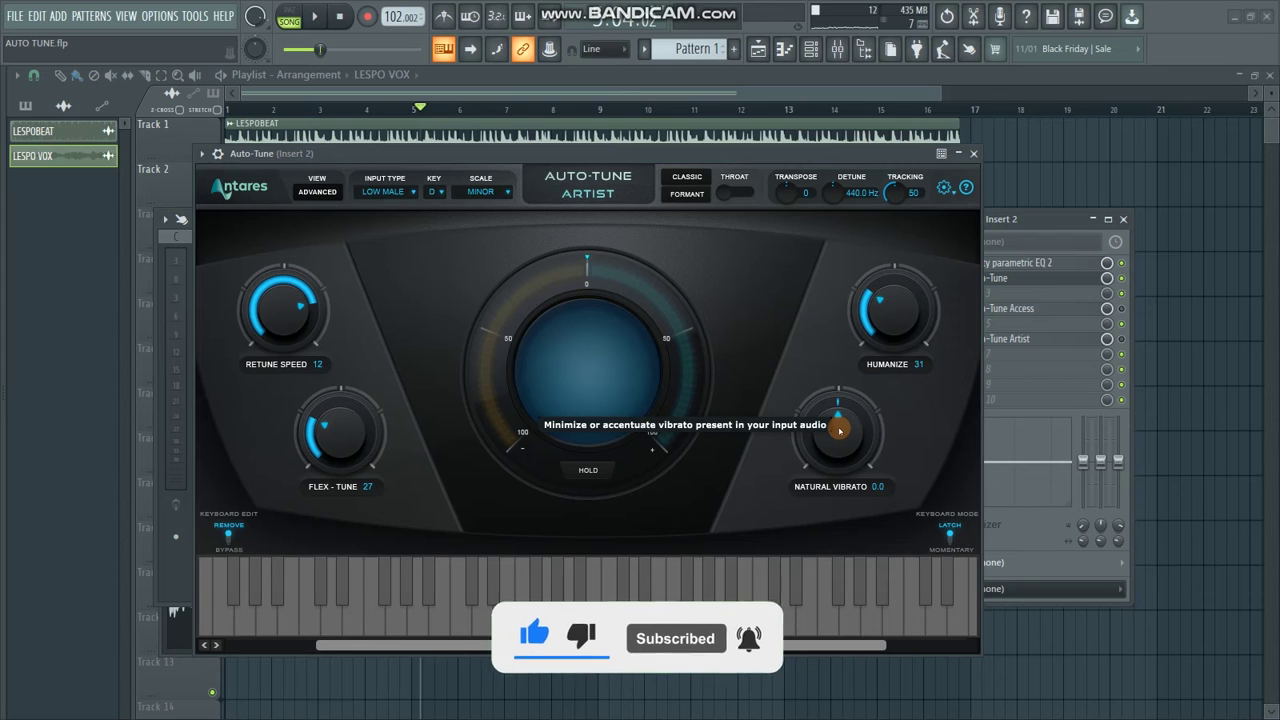
pyautogui.press('space')
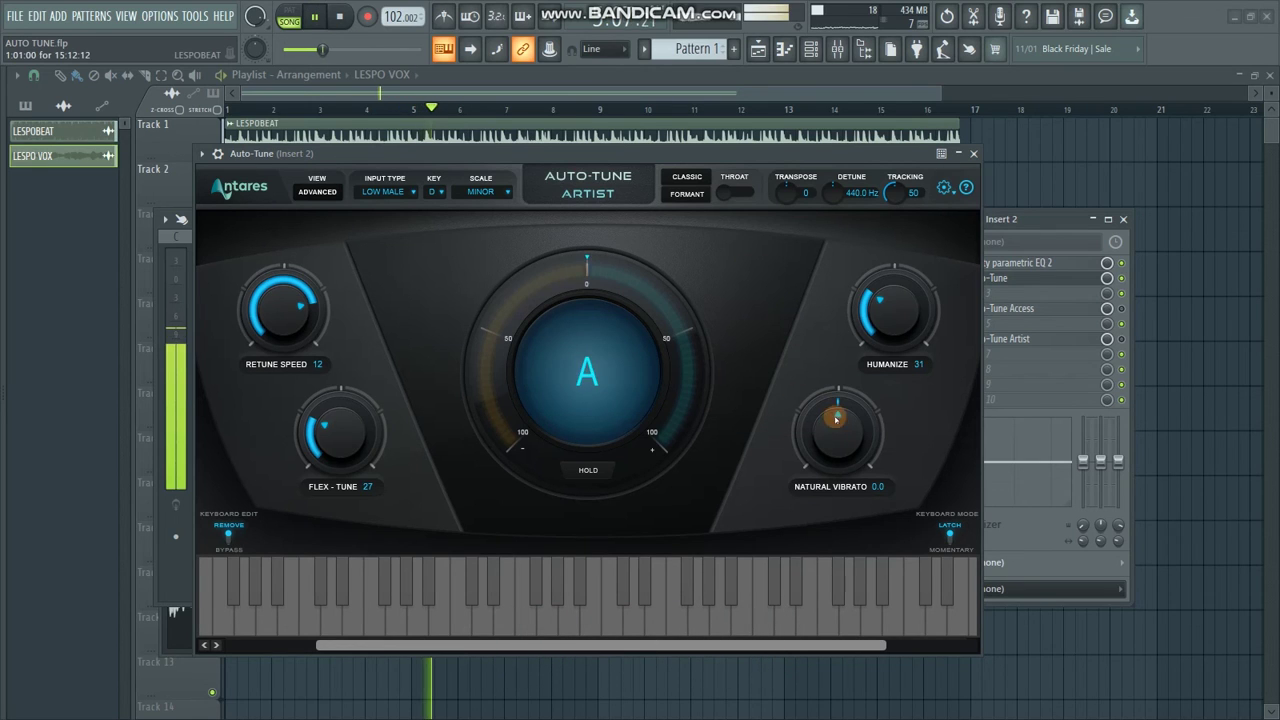
pyautogui.moveTo(834, 420); pyautogui.dragTo(847, 360)
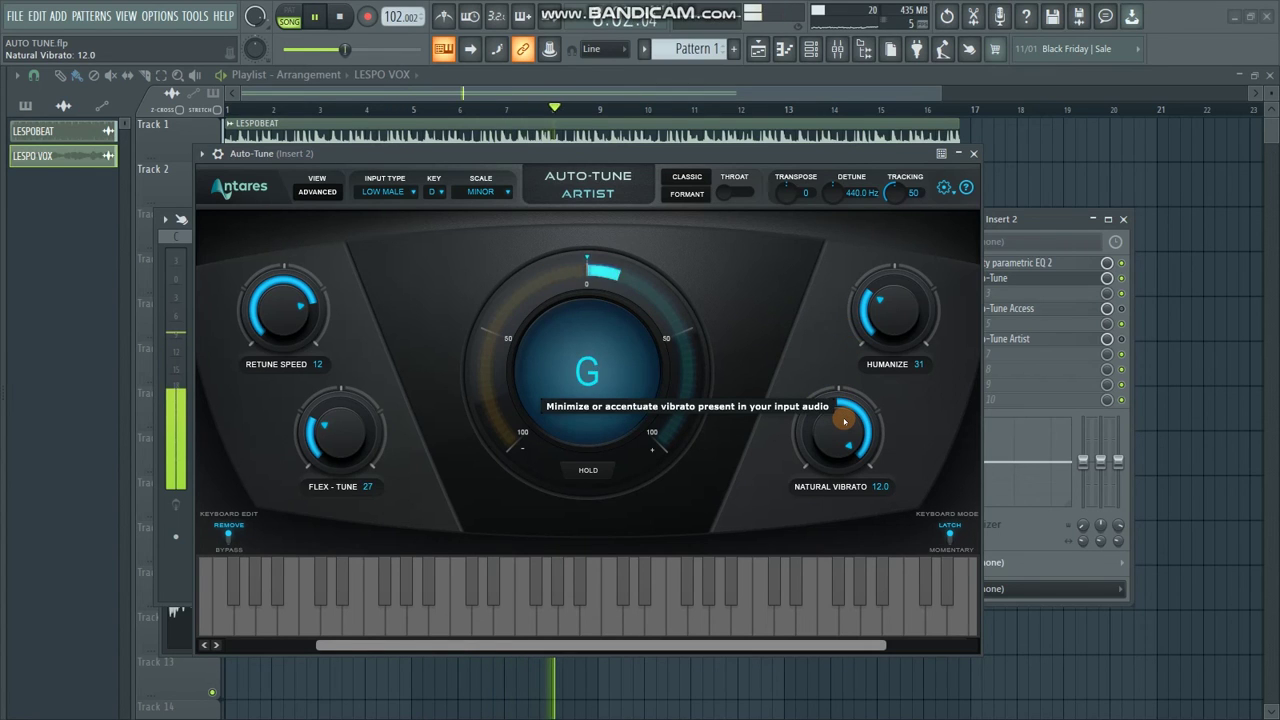
pyautogui.moveTo(845, 421); pyautogui.dragTo(846, 527)
pyautogui.moveTo(846, 430); pyautogui.dragTo(850, 525)
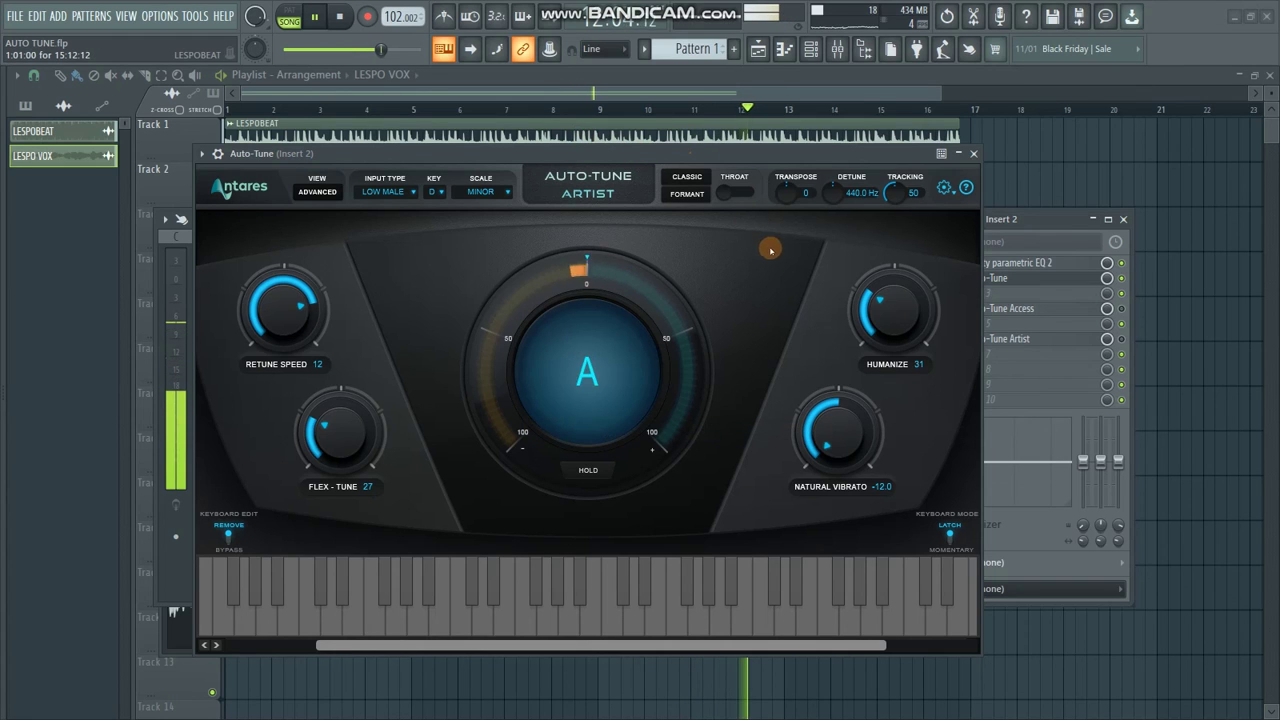
pyautogui.moveTo(840, 398); pyautogui.dragTo(840, 352)
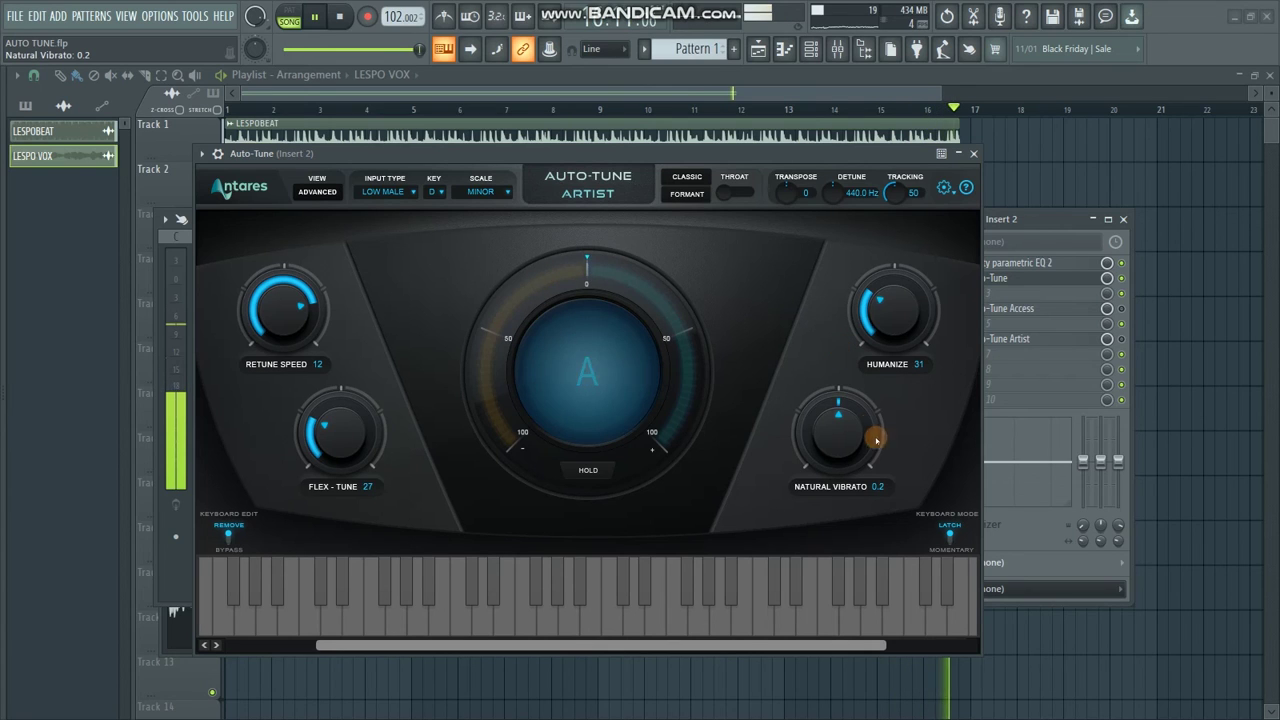
pyautogui.doubleClick(833, 418)
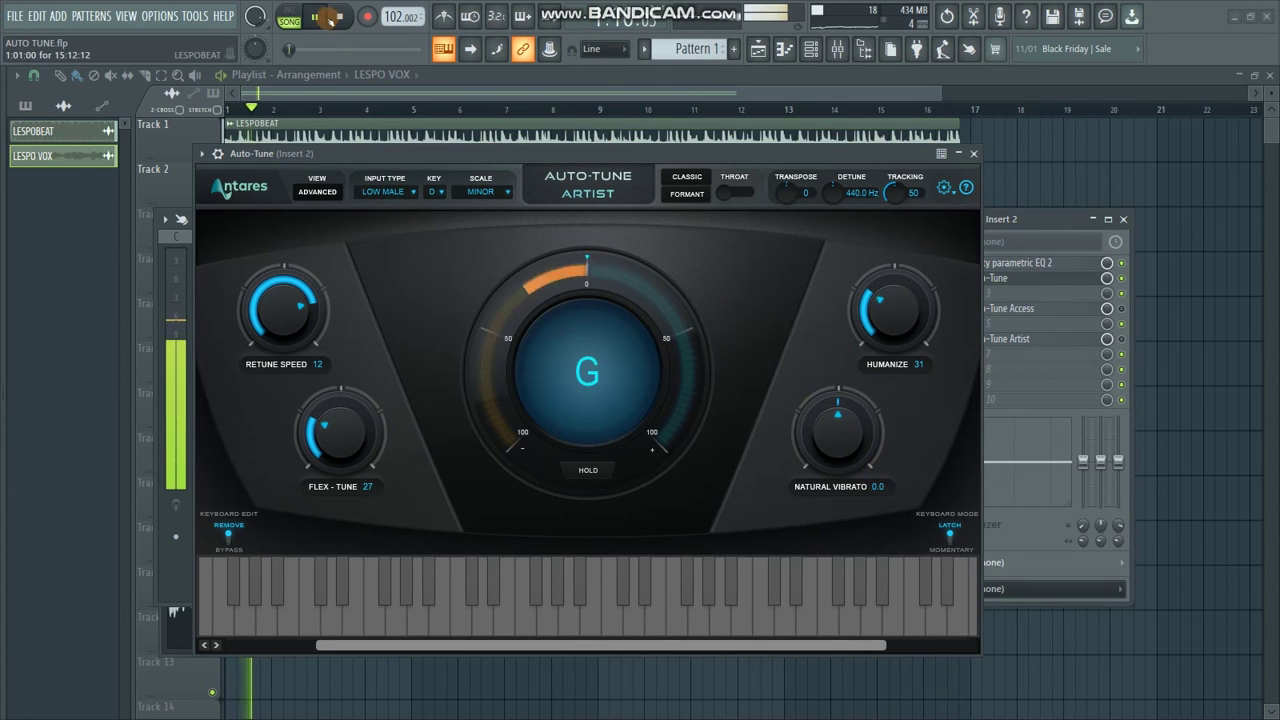
pyautogui.press('space')
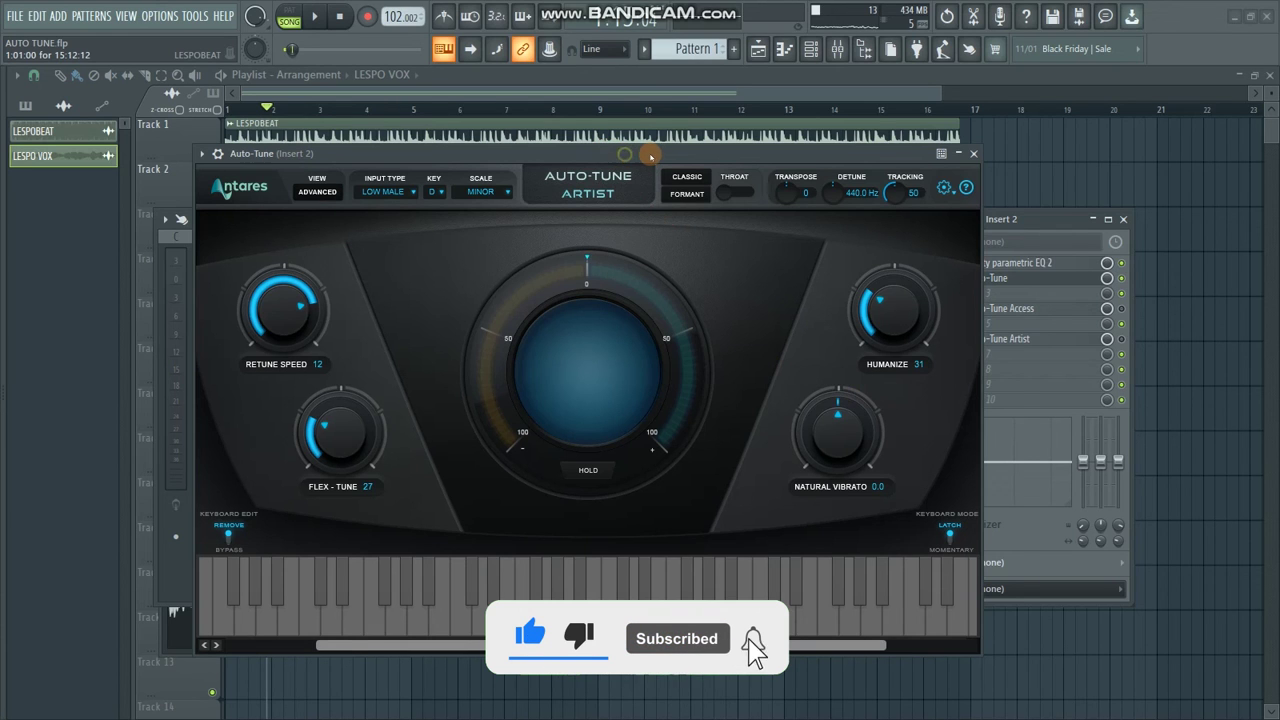
# Play the song, change Auto-Tune's Transpose to hear the pitch shift, and return it to 0
pyautogui.moveTo(643, 156); pyautogui.dragTo(664, 156)
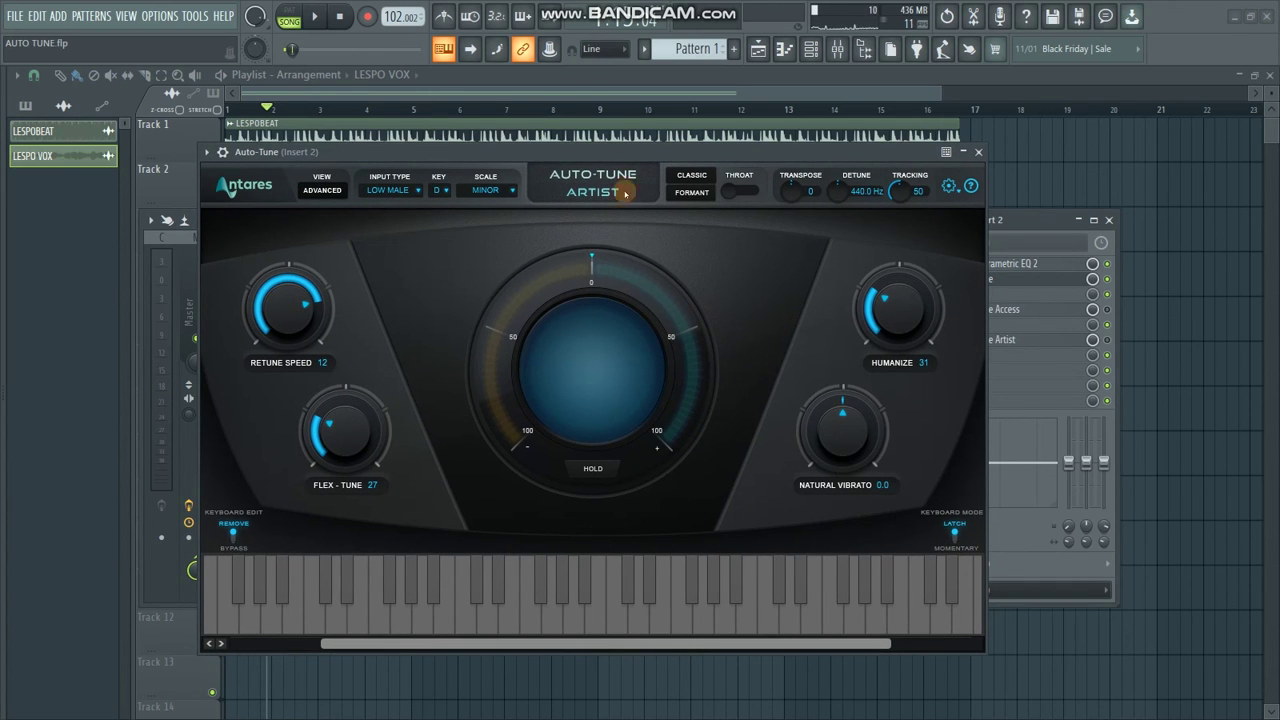
pyautogui.moveTo(605, 153); pyautogui.dragTo(621, 157)
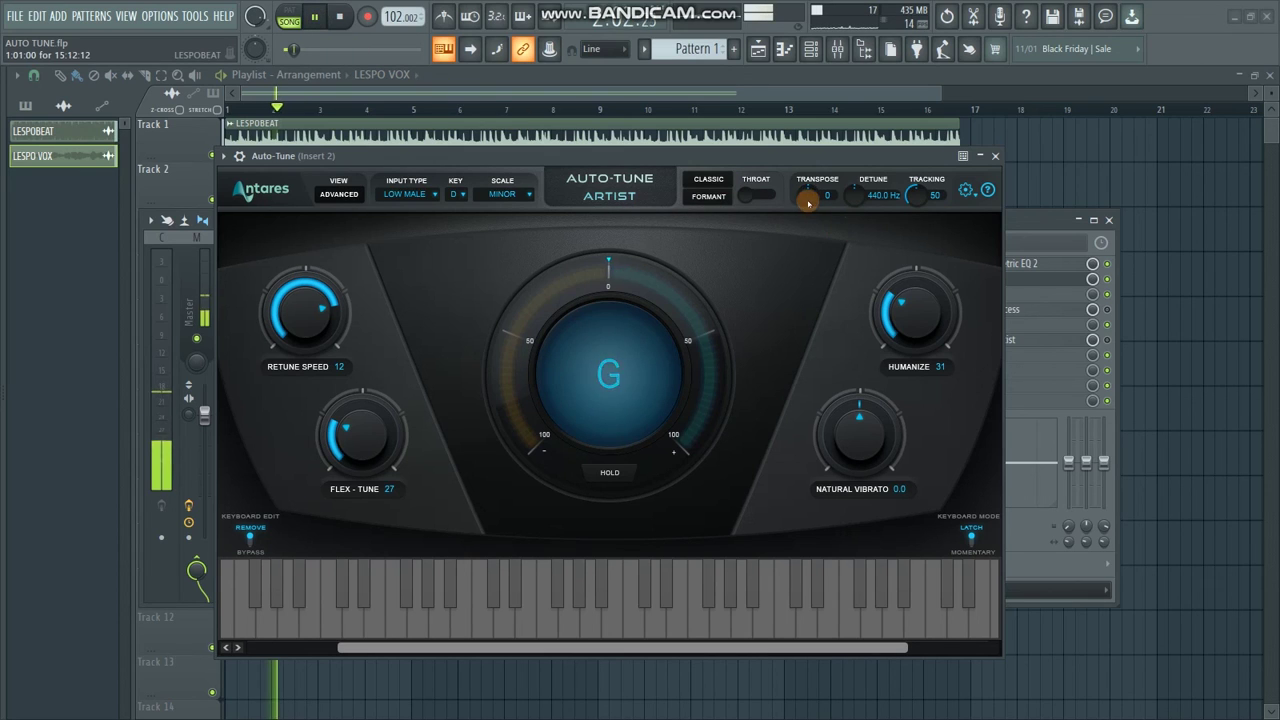
pyautogui.moveTo(806, 195); pyautogui.dragTo(811, 169)
pyautogui.moveTo(810, 226)
pyautogui.mouseDown()
pyautogui.moveTo(820, 280)
pyautogui.moveTo(818, 243)
pyautogui.mouseUp()
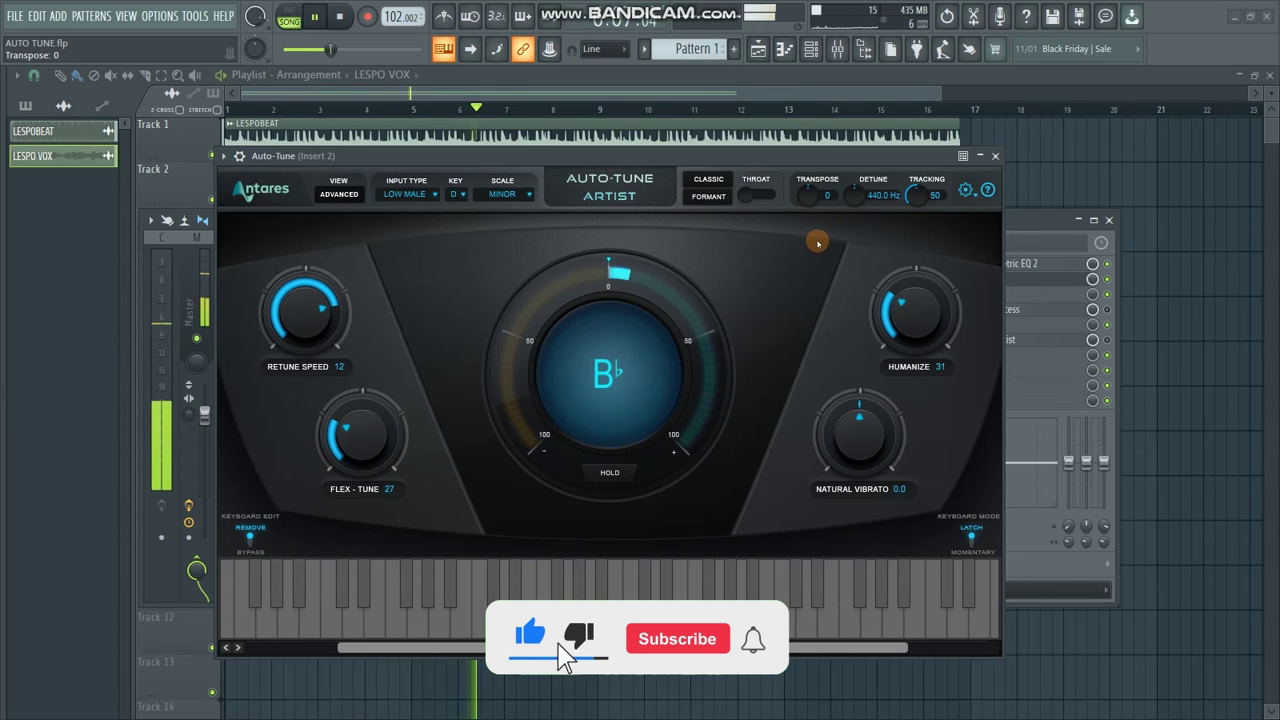
# Raise Detune to 460.8 Hz, lower it to 415.3 Hz, and return it to 440.0 Hz during playback
pyautogui.moveTo(855, 193); pyautogui.dragTo(862, 143)
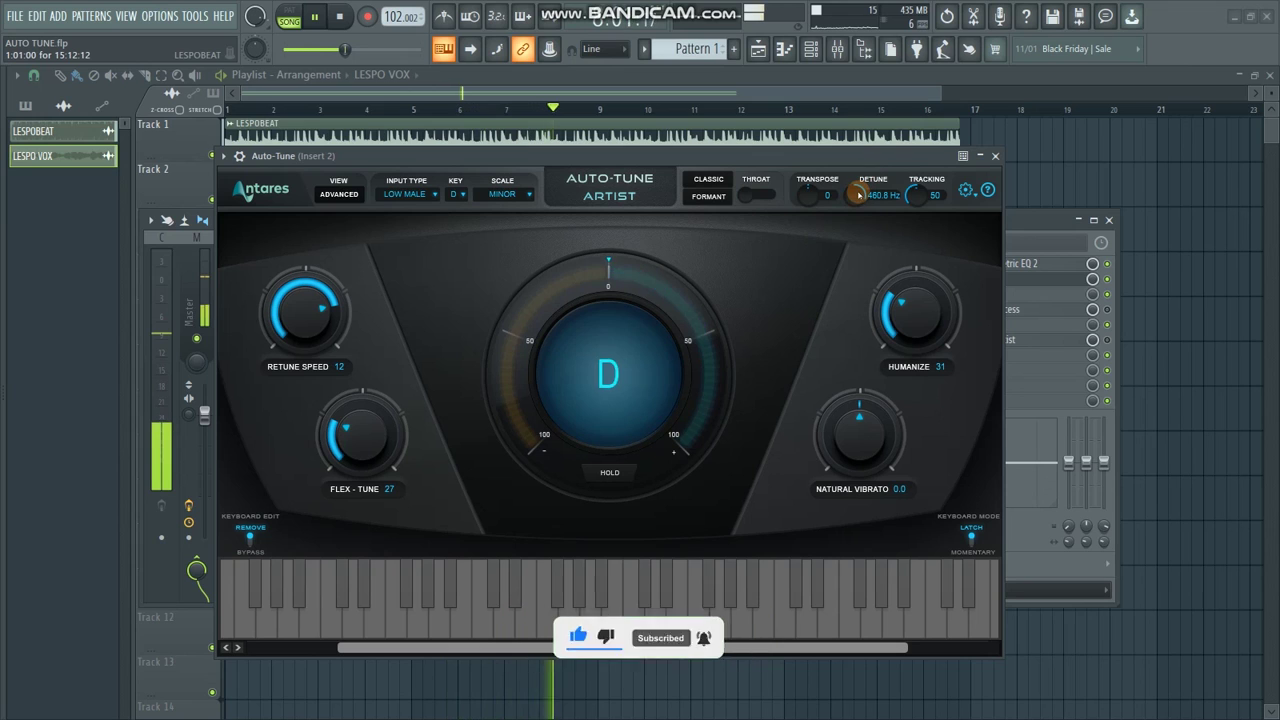
pyautogui.moveTo(851, 206); pyautogui.dragTo(853, 380)
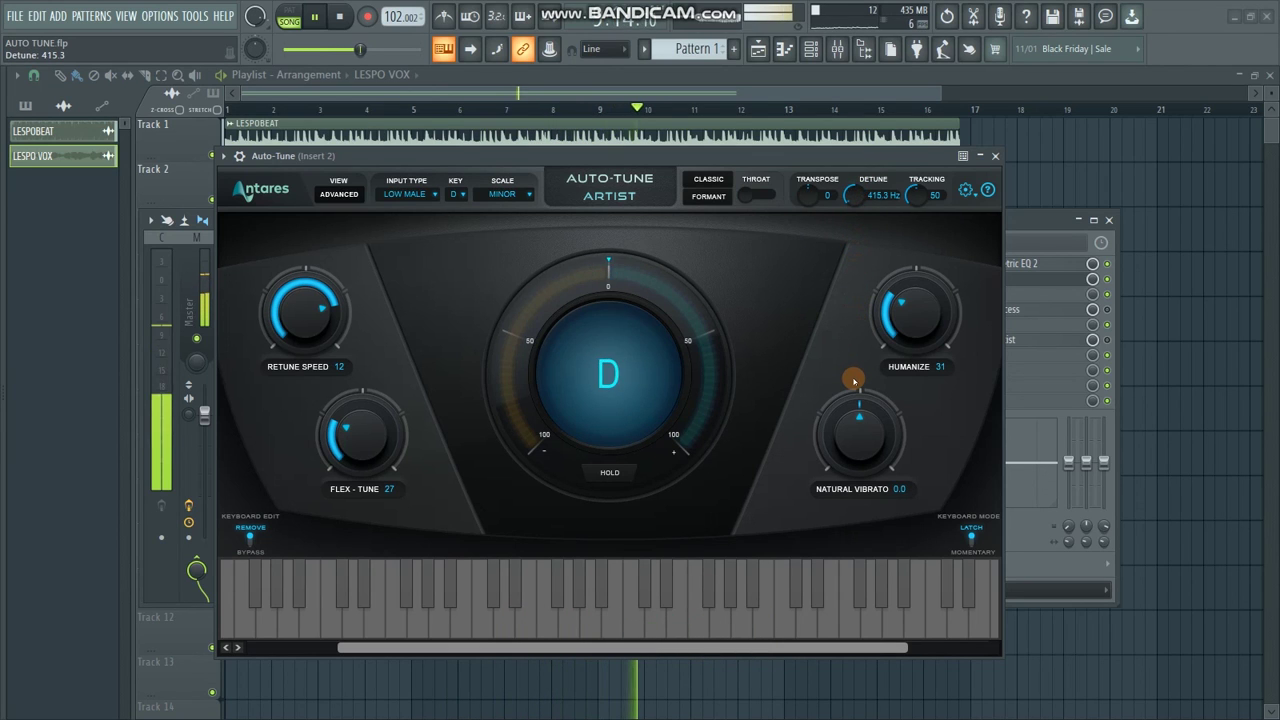
pyautogui.moveTo(853, 380); pyautogui.dragTo(854, 270)
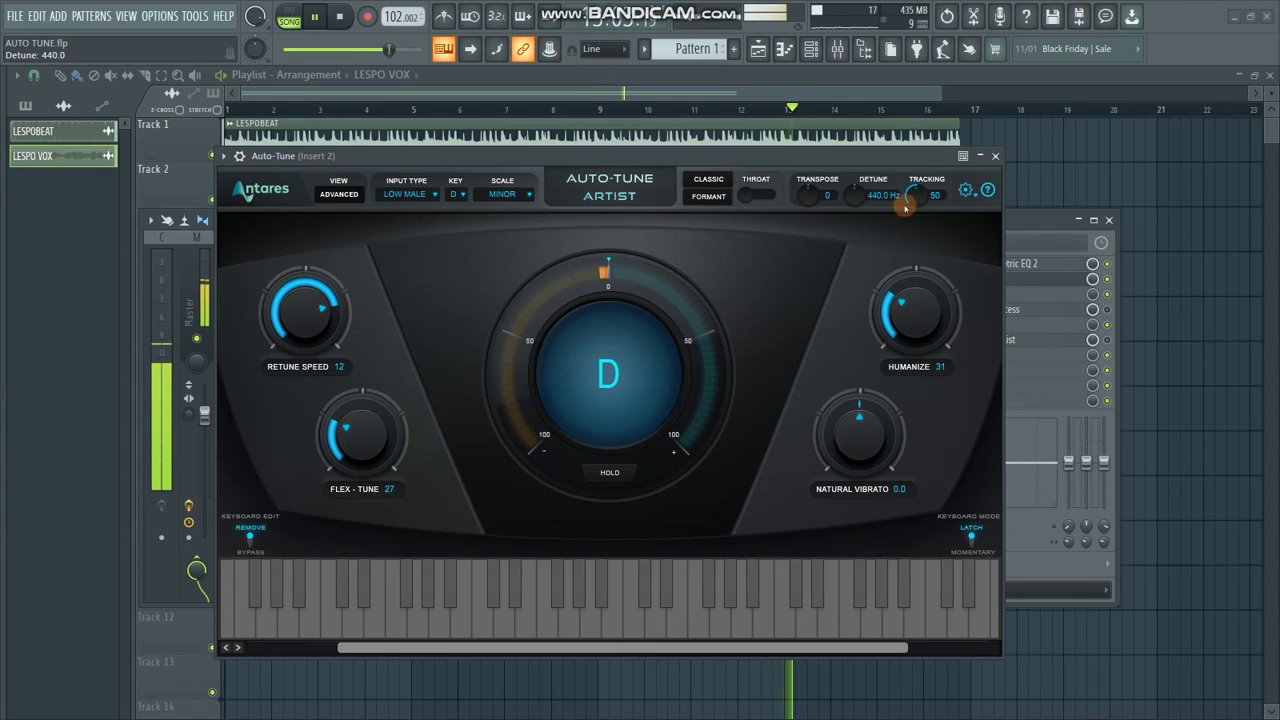
# Set Tracking to 48 during playback, pause the song, and reposition the Auto-Tune window over the mixer
pyautogui.moveTo(915, 198)
pyautogui.mouseDown()
pyautogui.moveTo(928, 105)
pyautogui.moveTo(926, 205)
pyautogui.mouseUp()
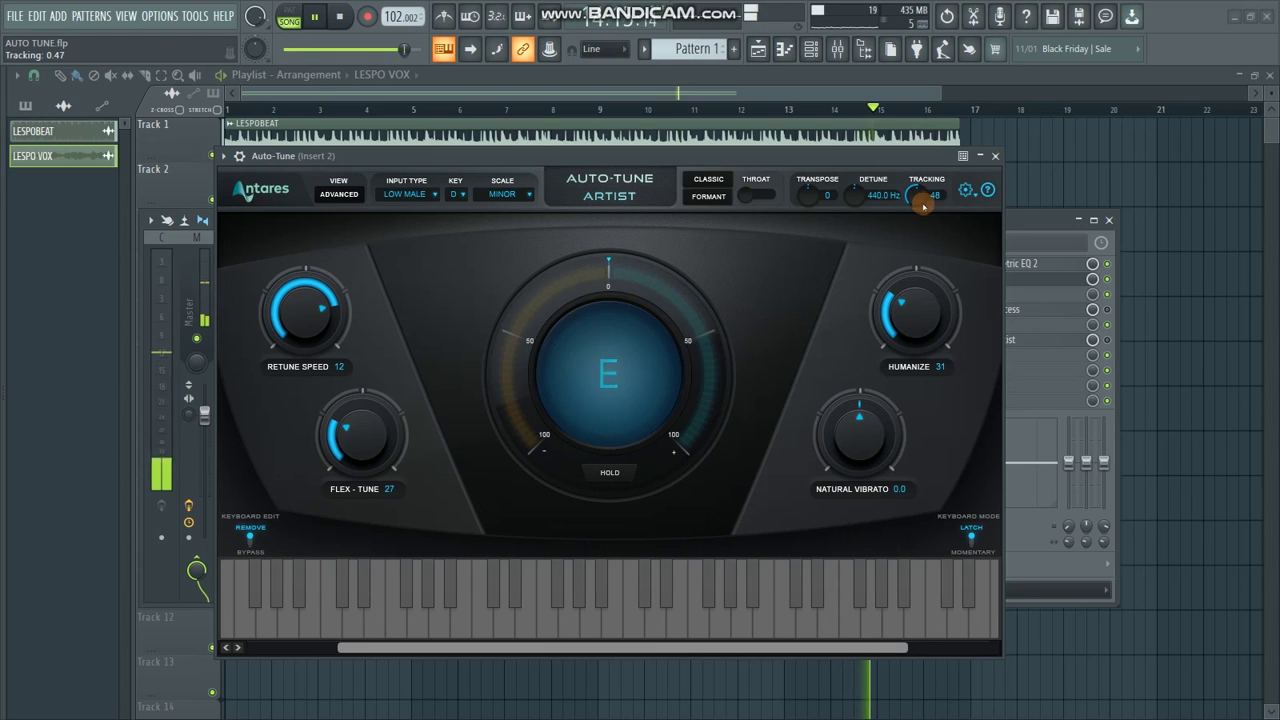
pyautogui.click(318, 17)
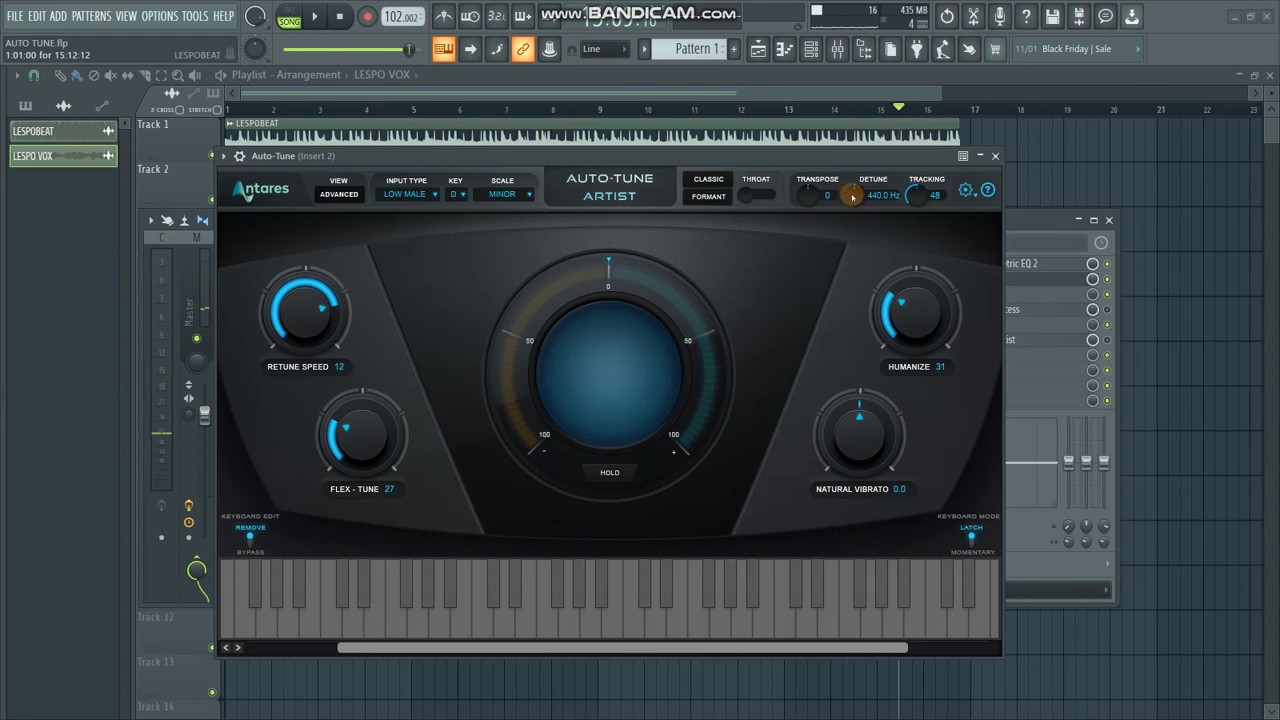
pyautogui.moveTo(741, 155)
pyautogui.mouseDown()
pyautogui.moveTo(761, 163)
pyautogui.moveTo(730, 162)
pyautogui.mouseUp()
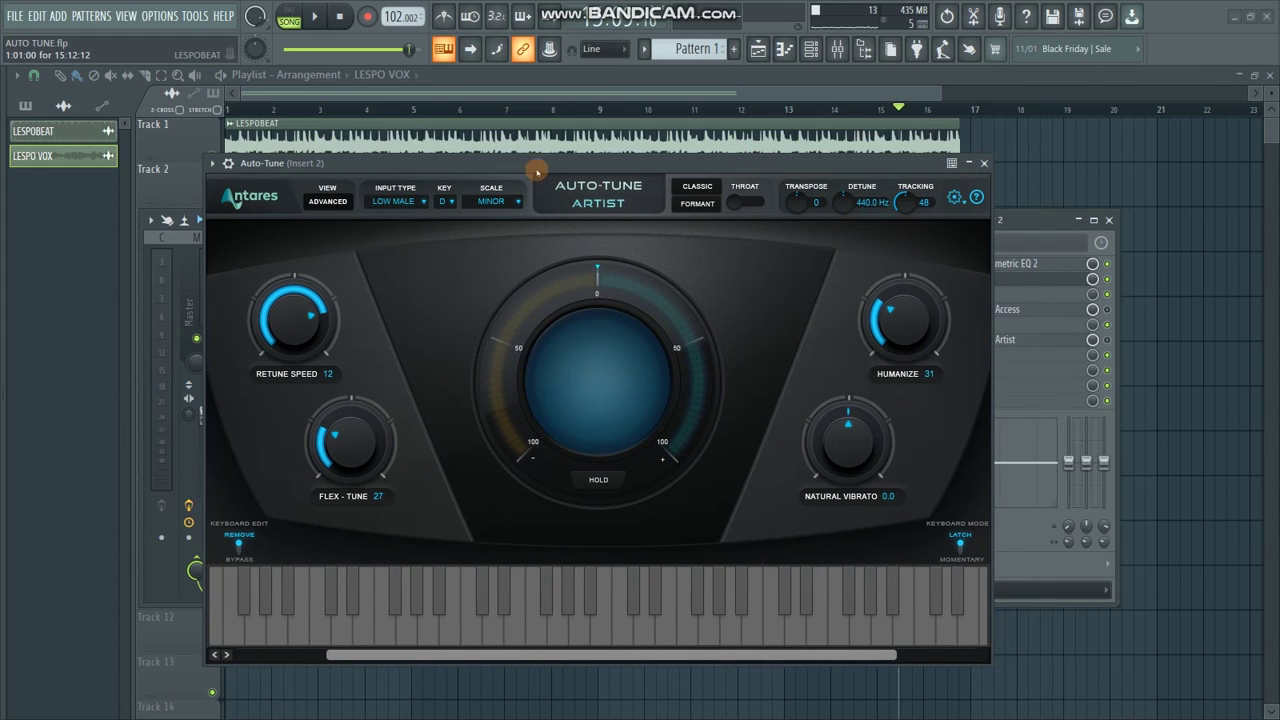
pyautogui.moveTo(530, 164); pyautogui.dragTo(593, 164)
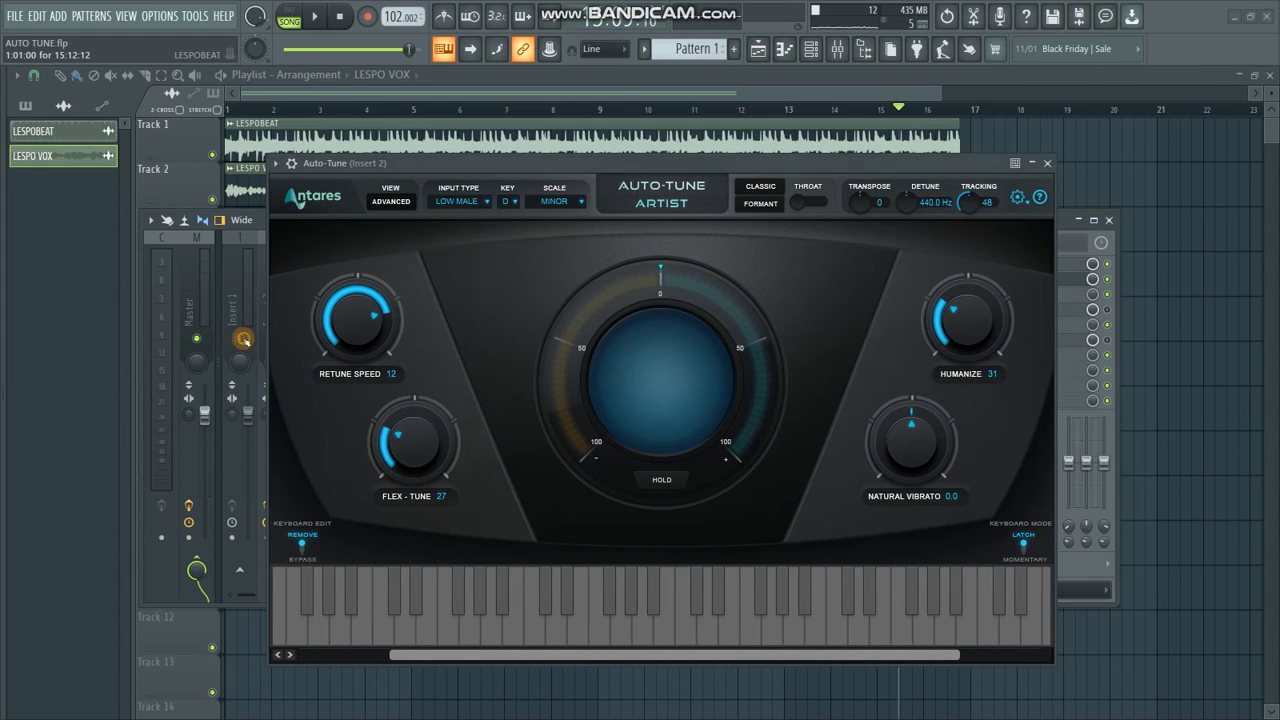
pyautogui.moveTo(720, 168); pyautogui.dragTo(684, 168)
# Play the song with Tracking at 100, and set Humanize to 23 and Retune Speed to 9 during playback
pyautogui.press('space')
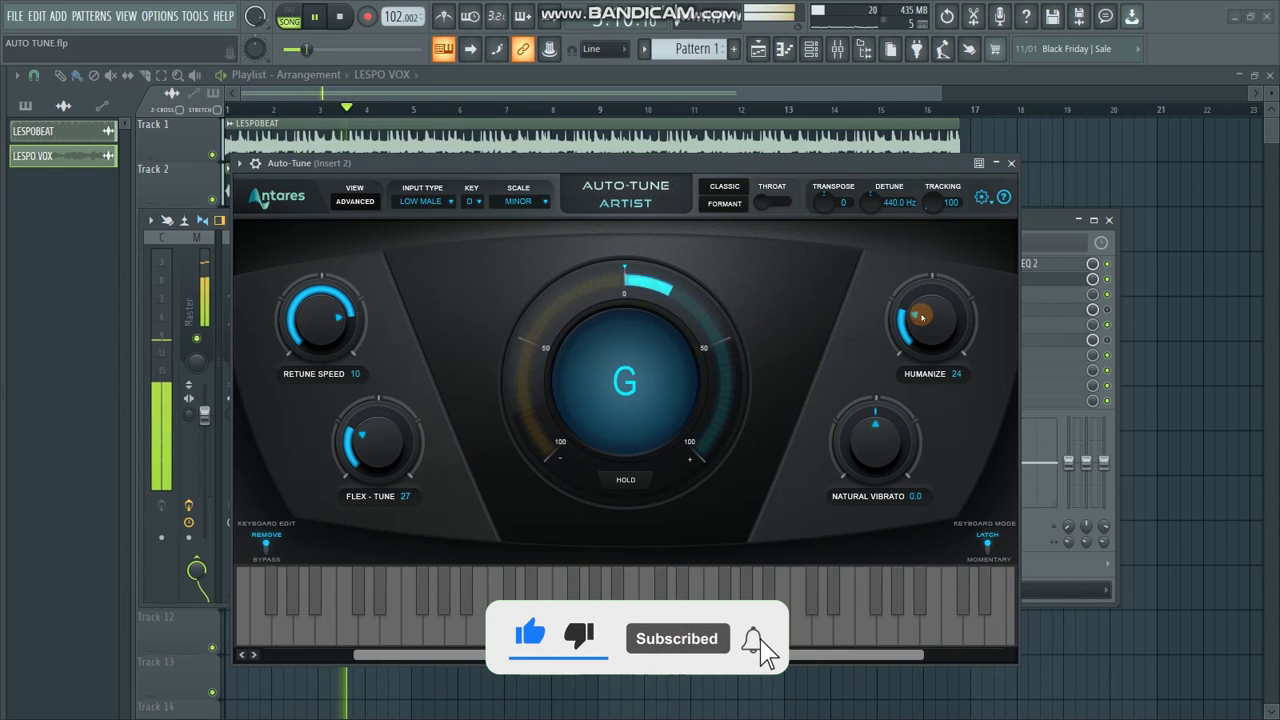
pyautogui.moveTo(922, 317); pyautogui.dragTo(922, 319)
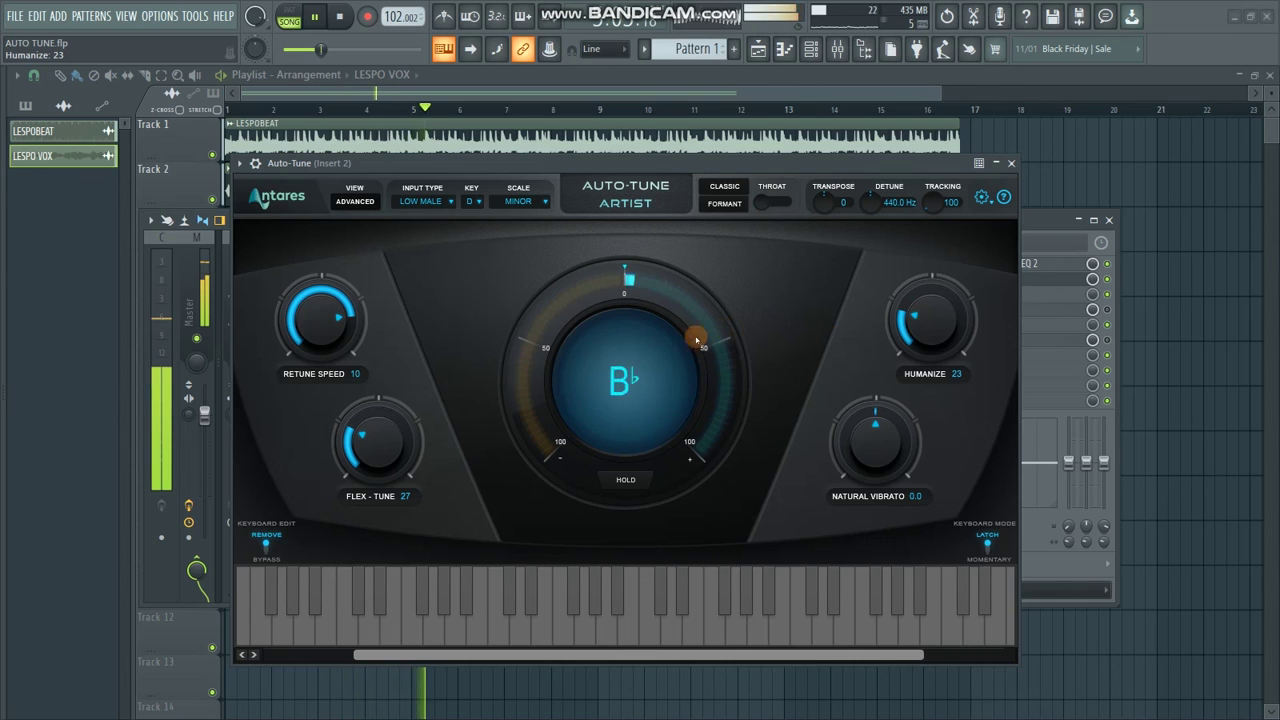
pyautogui.moveTo(338, 322); pyautogui.dragTo(339, 322)
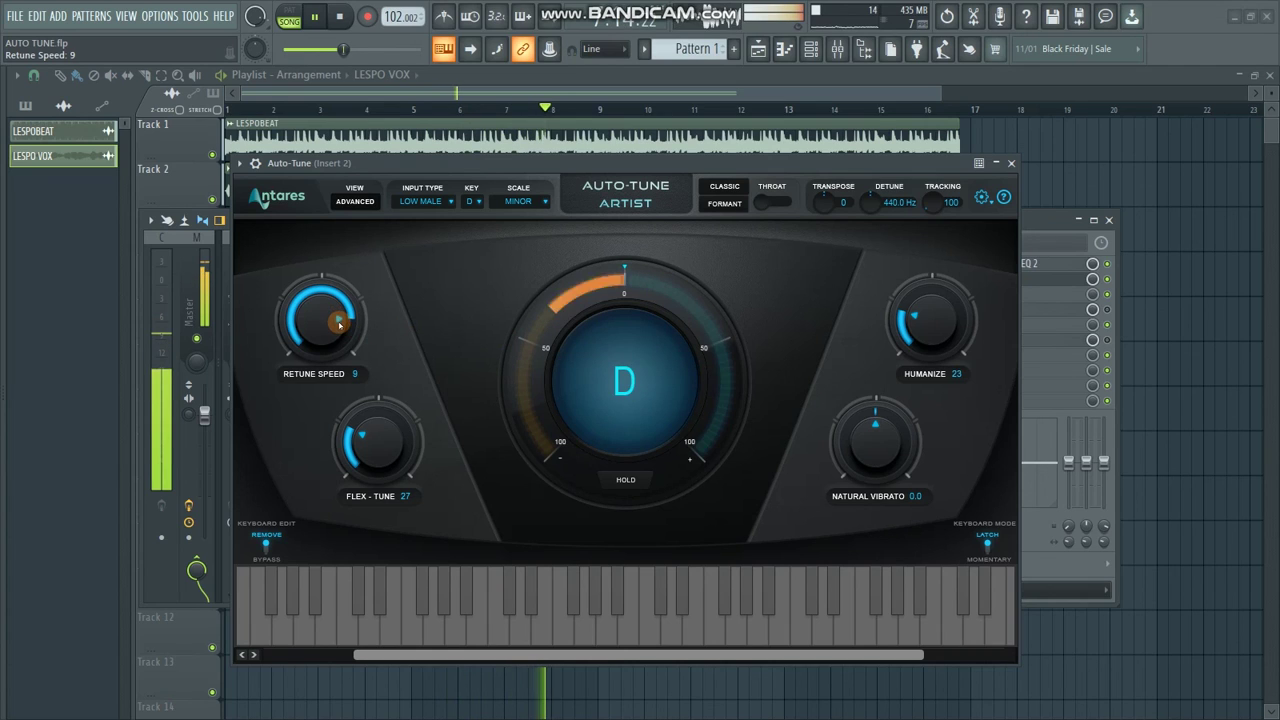